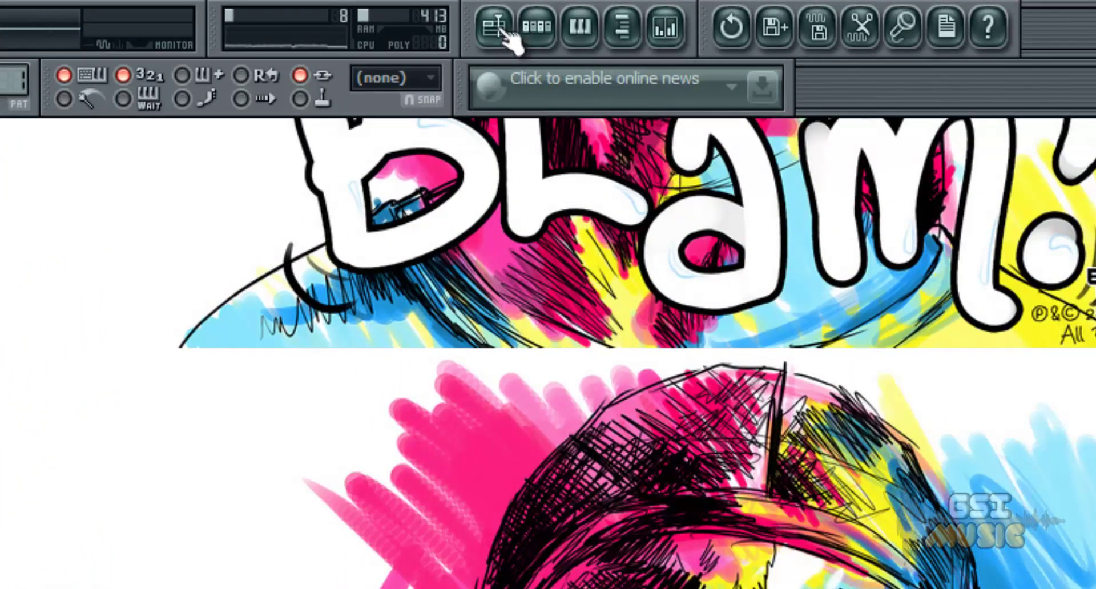
click(504, 33)
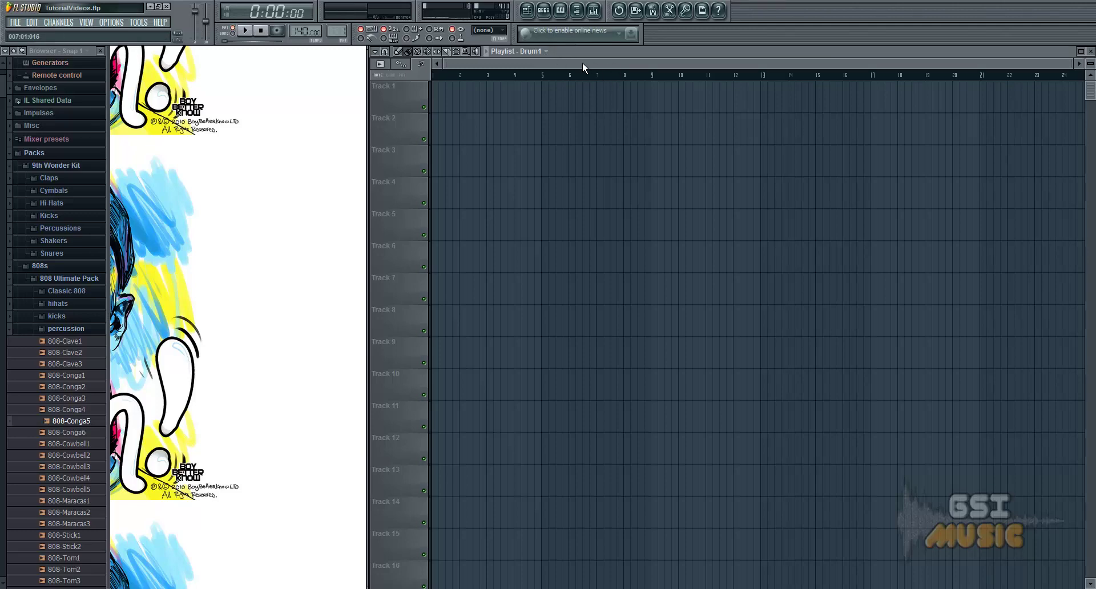
click(547, 52)
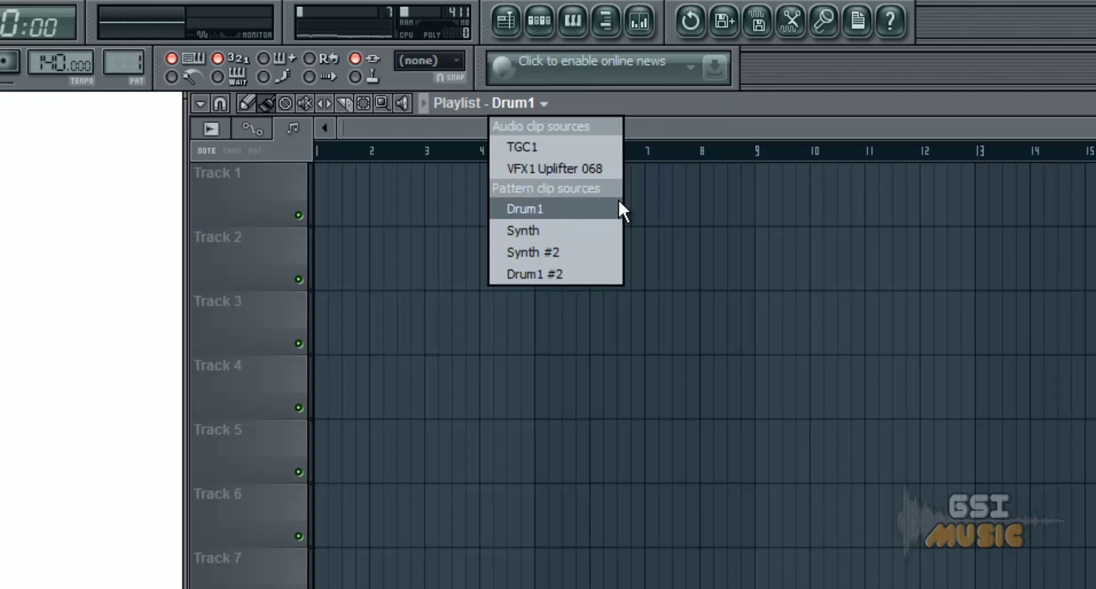
Close the clip source list and switch the channel rack to Synth, then Synth #2.
click(697, 134)
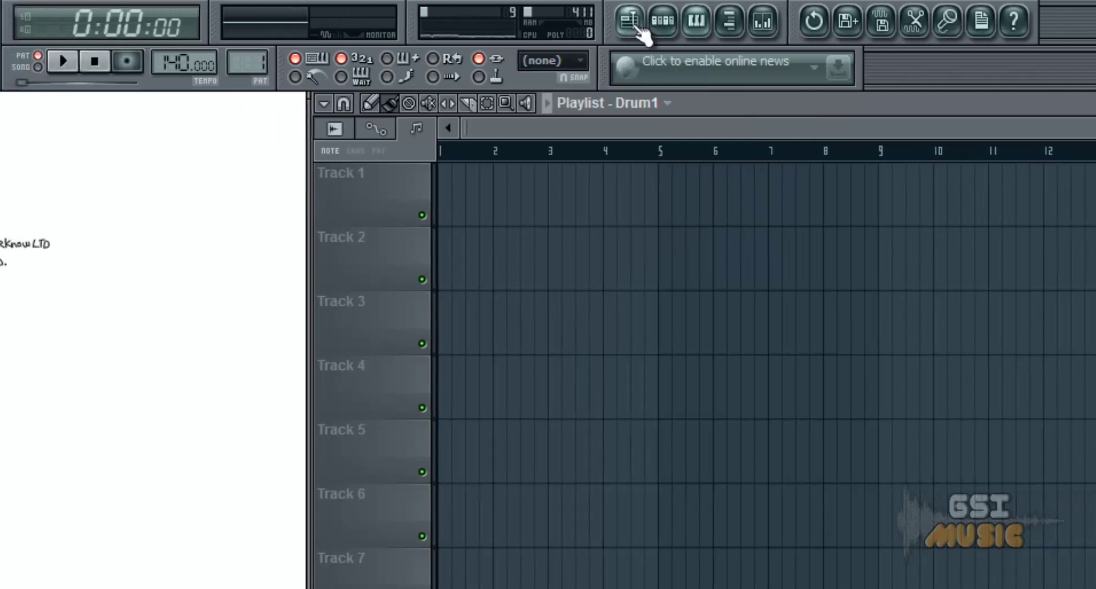
click(539, 21)
click(188, 102)
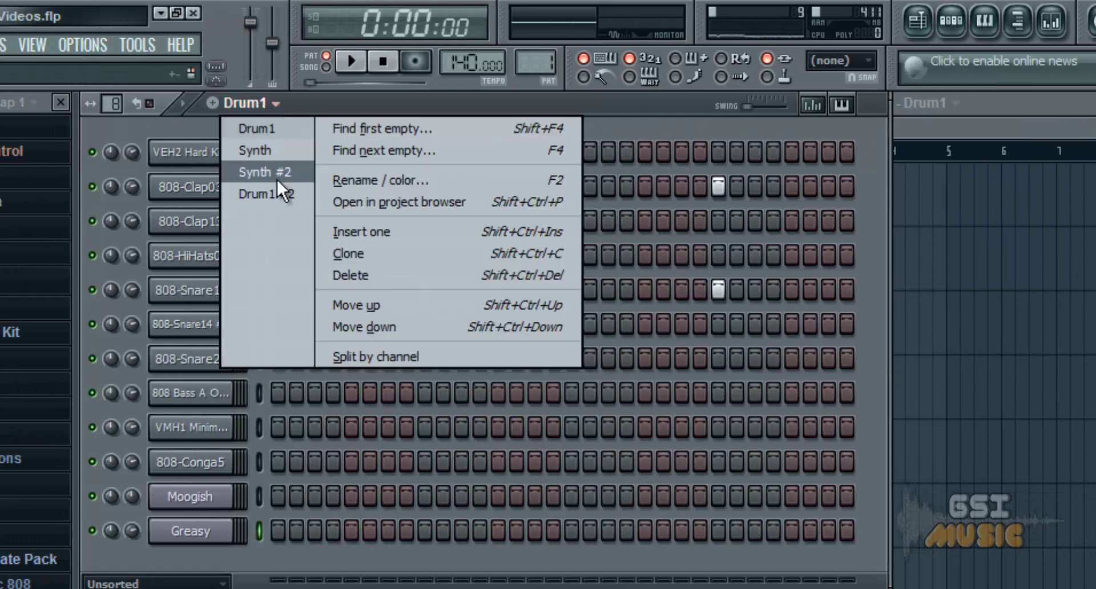
click(266, 150)
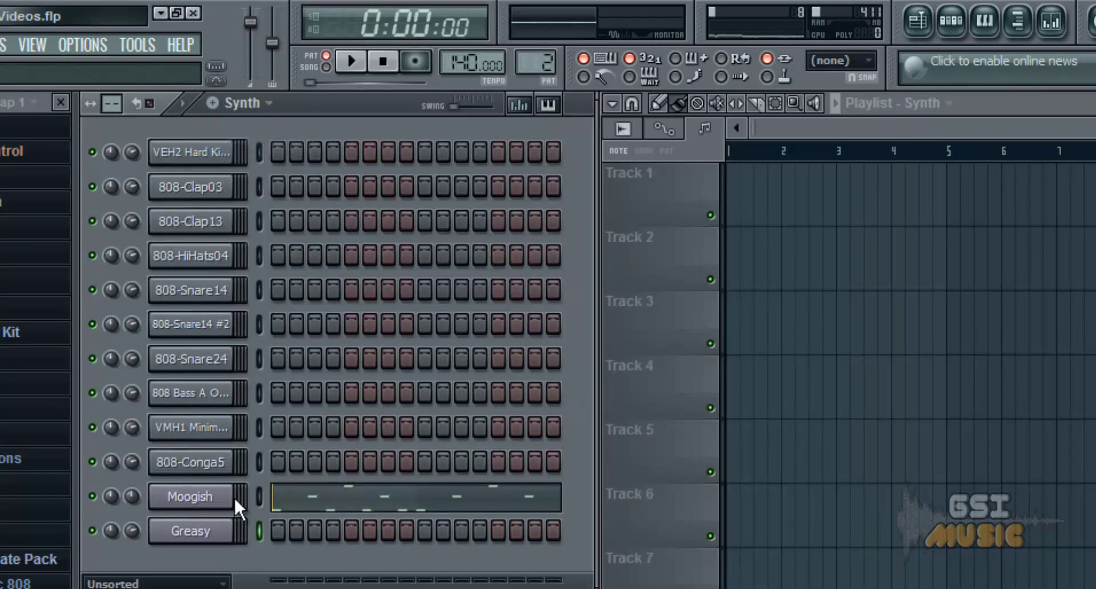
click(245, 108)
click(284, 171)
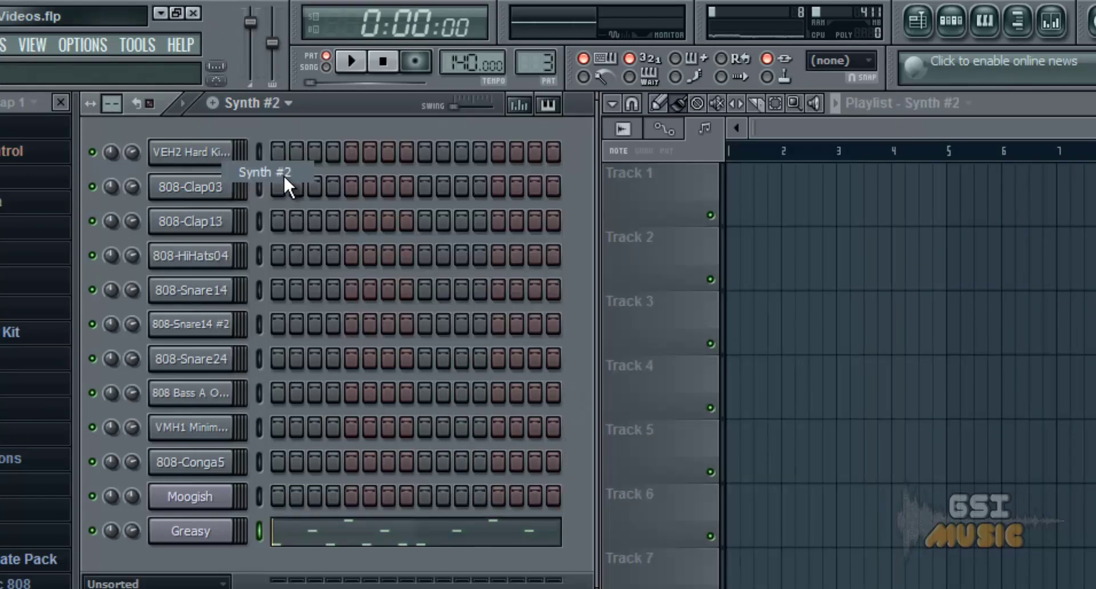
Place Drum1 at bar 1 and Drum1 #2 at bar 3 on Track 1, then select bars 1–5.
click(957, 124)
click(965, 104)
click(913, 188)
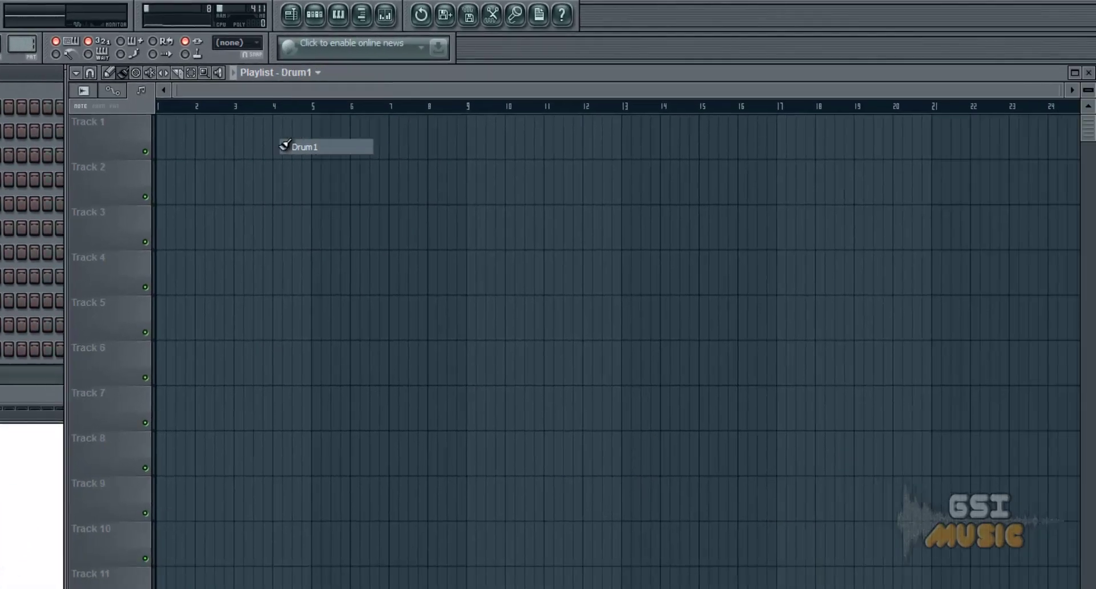
click(171, 147)
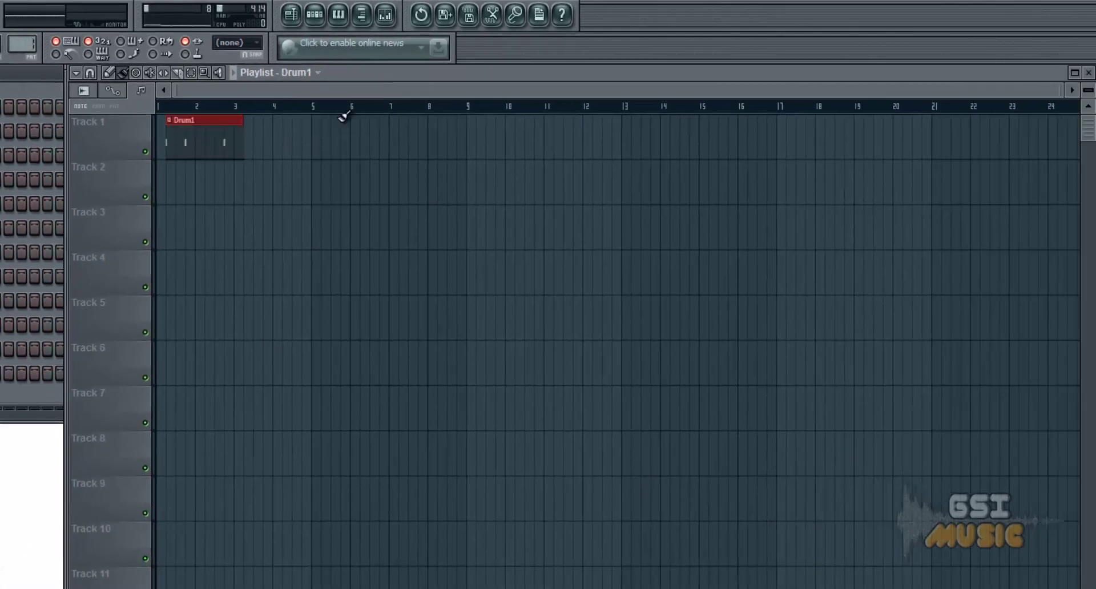
click(321, 82)
click(331, 188)
click(265, 142)
mouse_move(265, 142)
mouse_down()
mouse_move(281, 143)
mouse_move(272, 142)
mouse_up()
drag(160, 106, 314, 127)
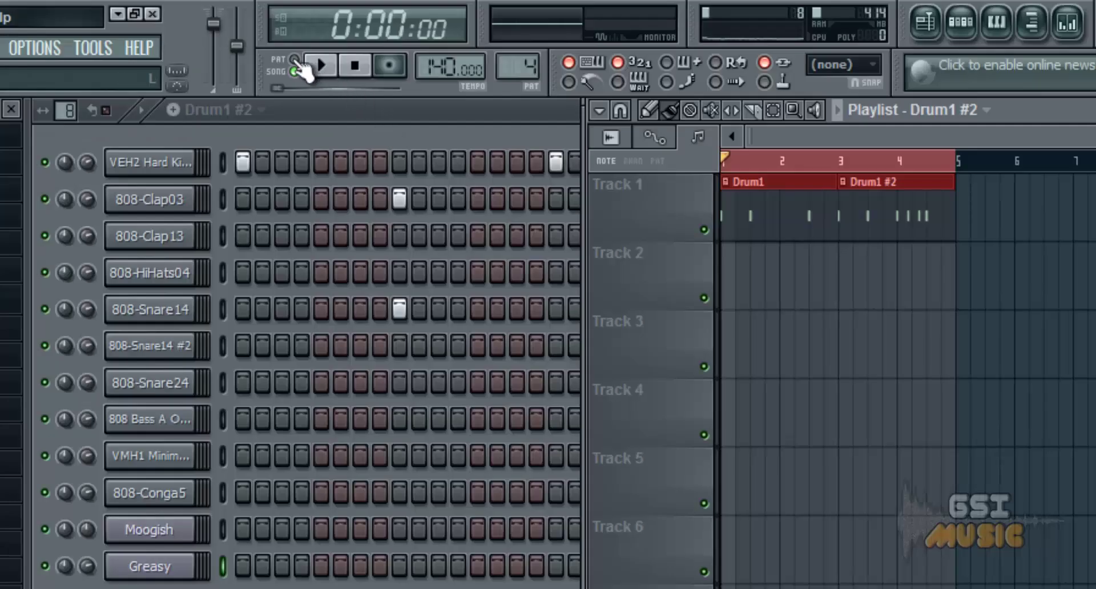
Play and stop the Drum1 #2 pattern in PAT mode, then bring the playlist forward.
click(295, 62)
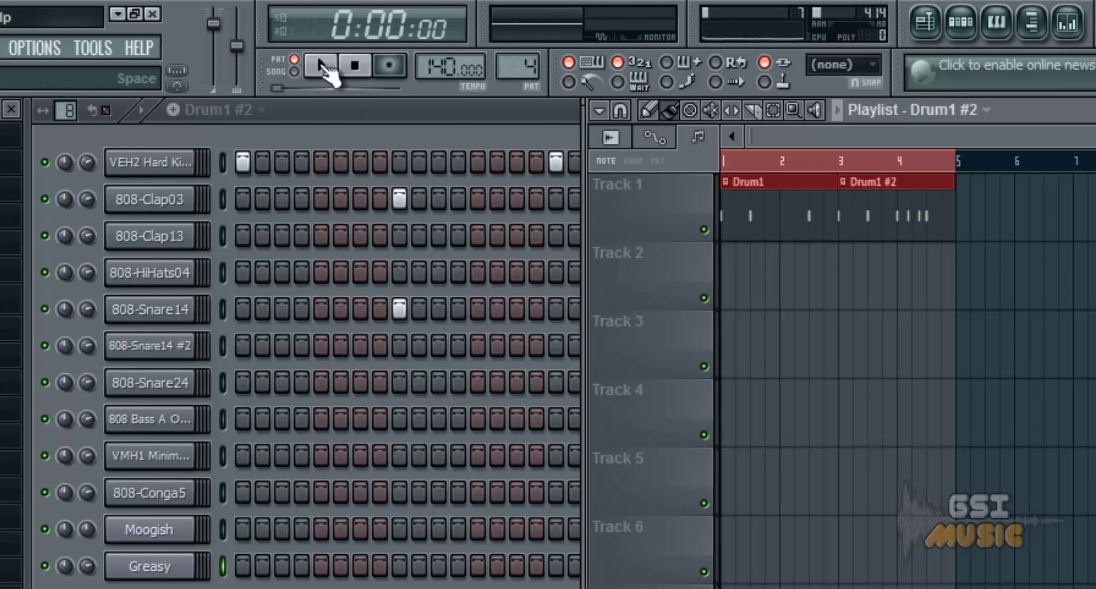
click(323, 66)
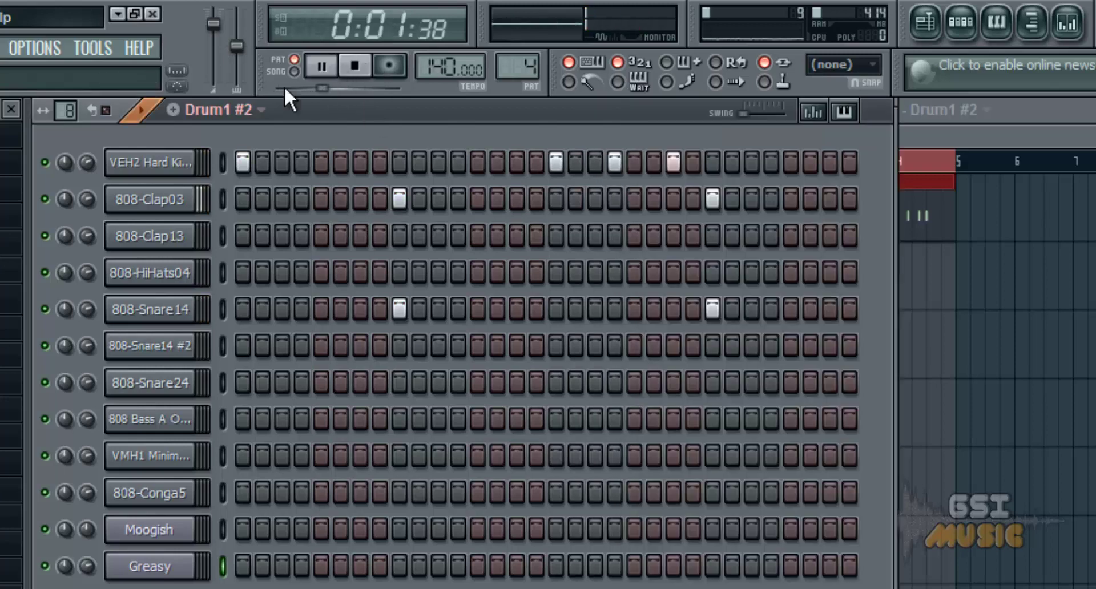
click(370, 68)
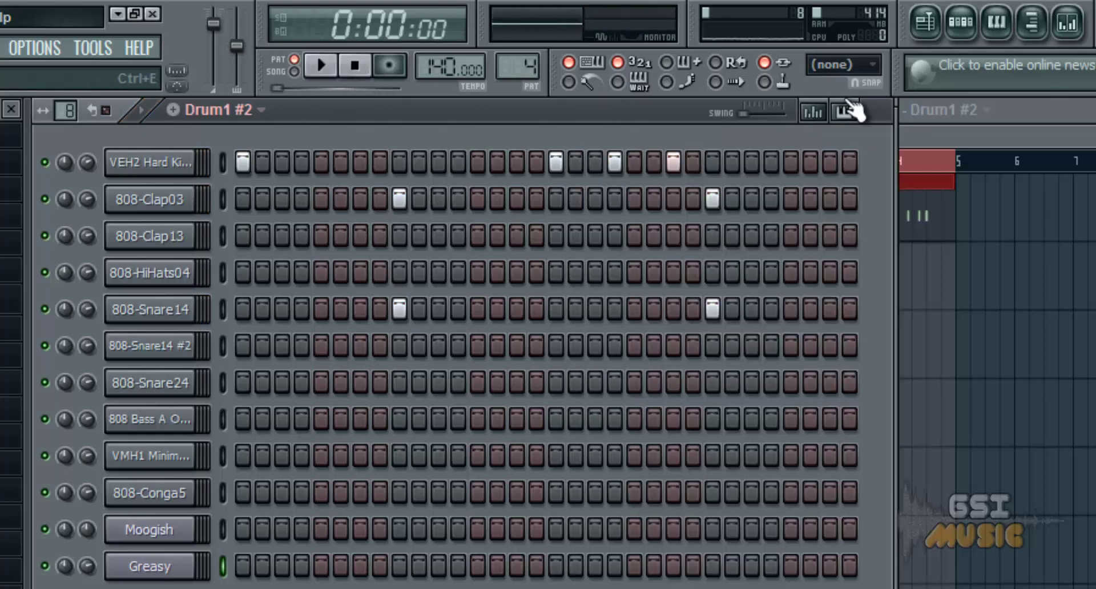
click(920, 132)
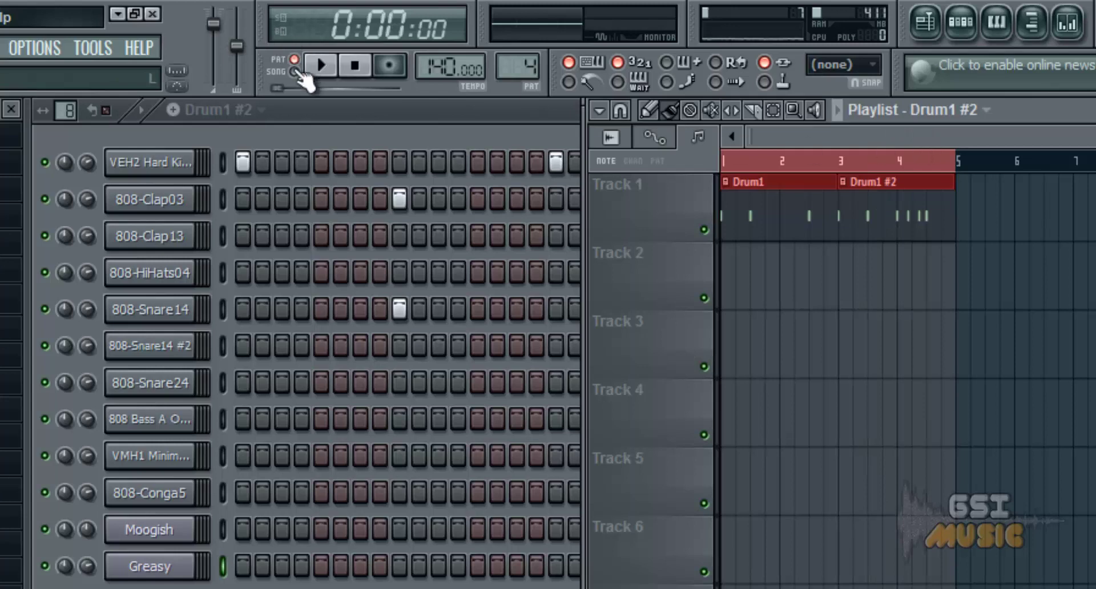
Play the song in SONG mode, stop it, and clear the bar 1–5 selection.
click(294, 71)
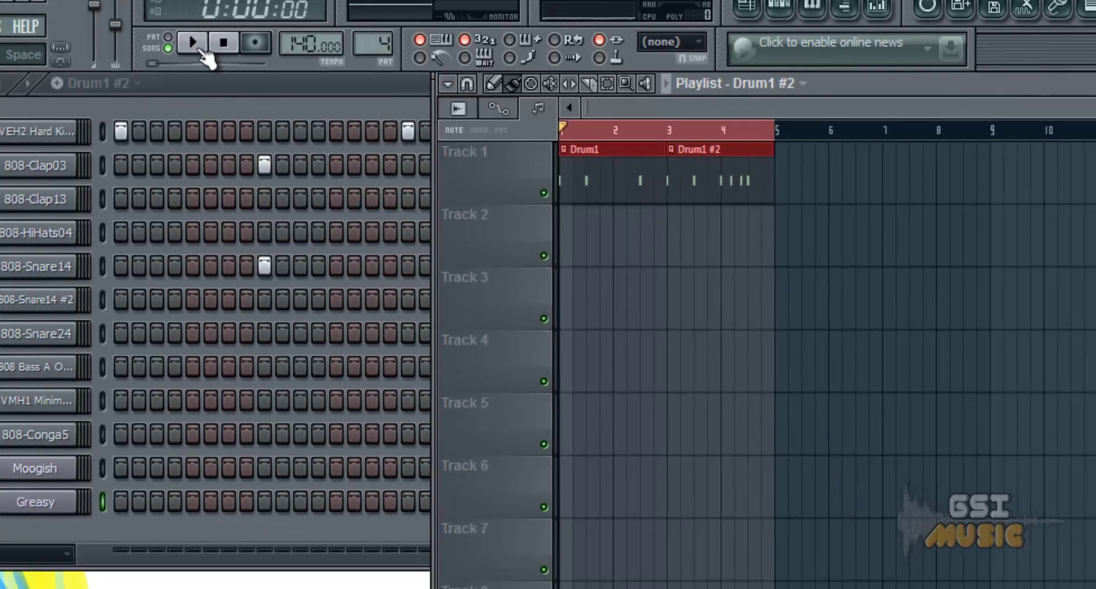
key(space)
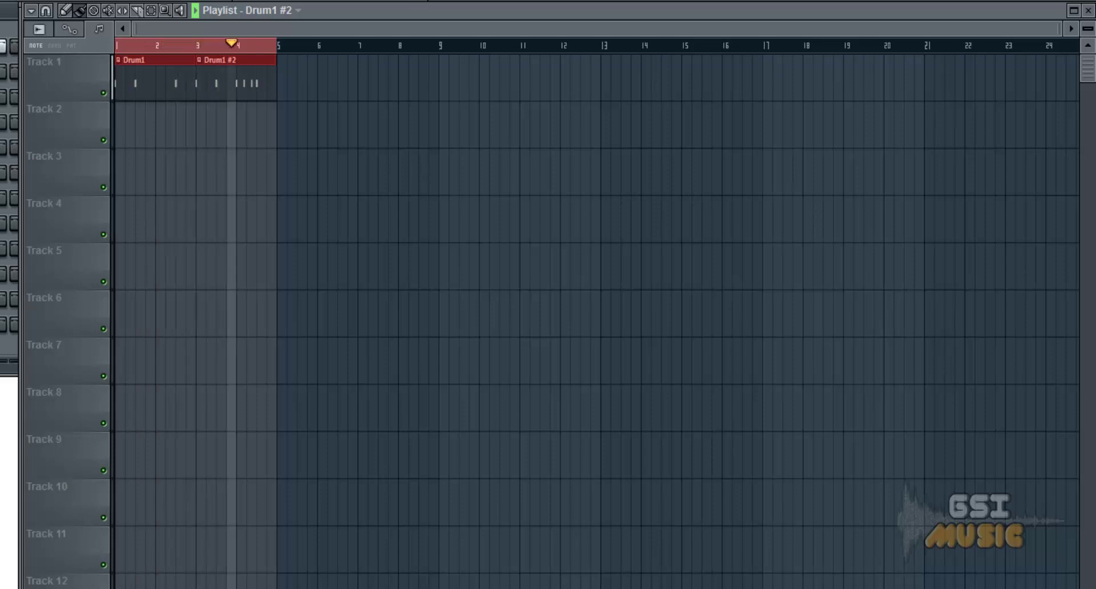
key(space)
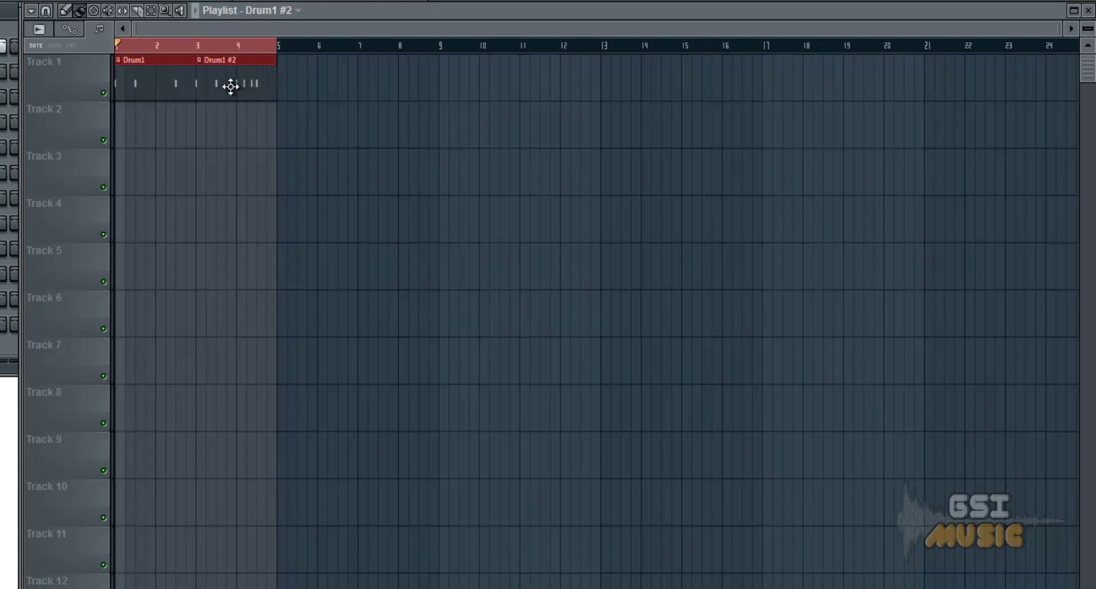
click(236, 44)
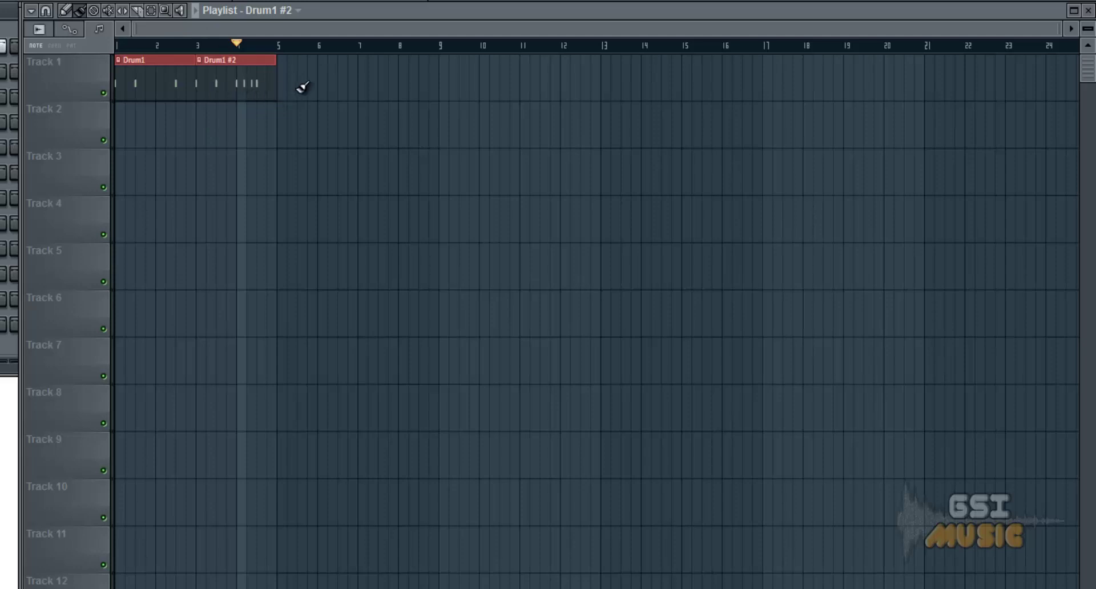
Copy the two drum clips from bars 1–5 to bars 5 and 9, then clear the selection.
click(171, 83)
drag(156, 90, 309, 88)
drag(157, 85, 487, 86)
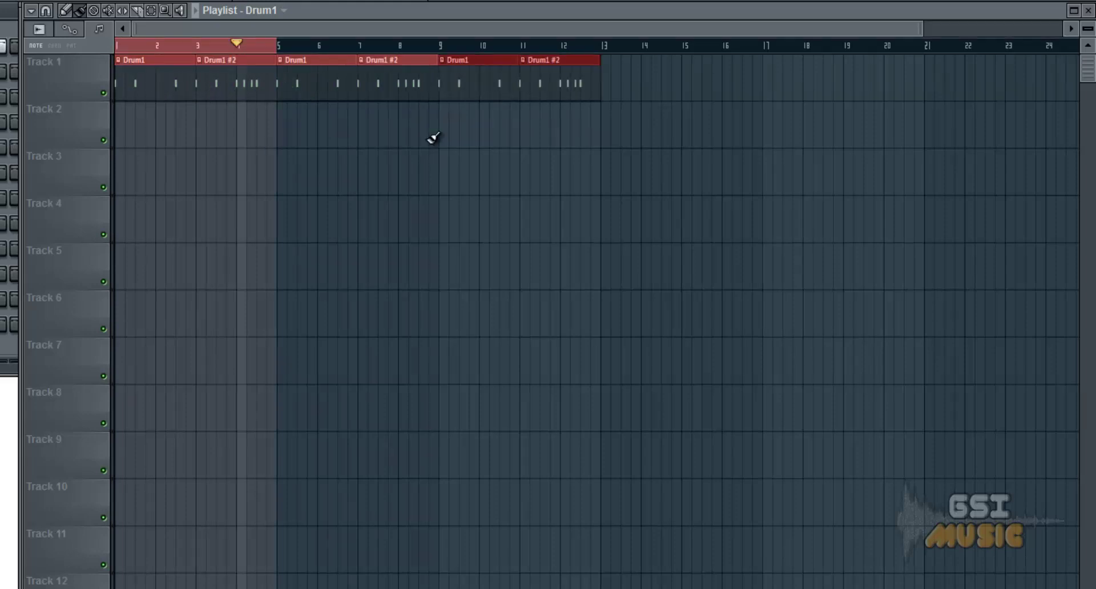
click(259, 34)
Paint Synth clips on Track 2 at bars 5, 7, 9 and 11.
click(275, 11)
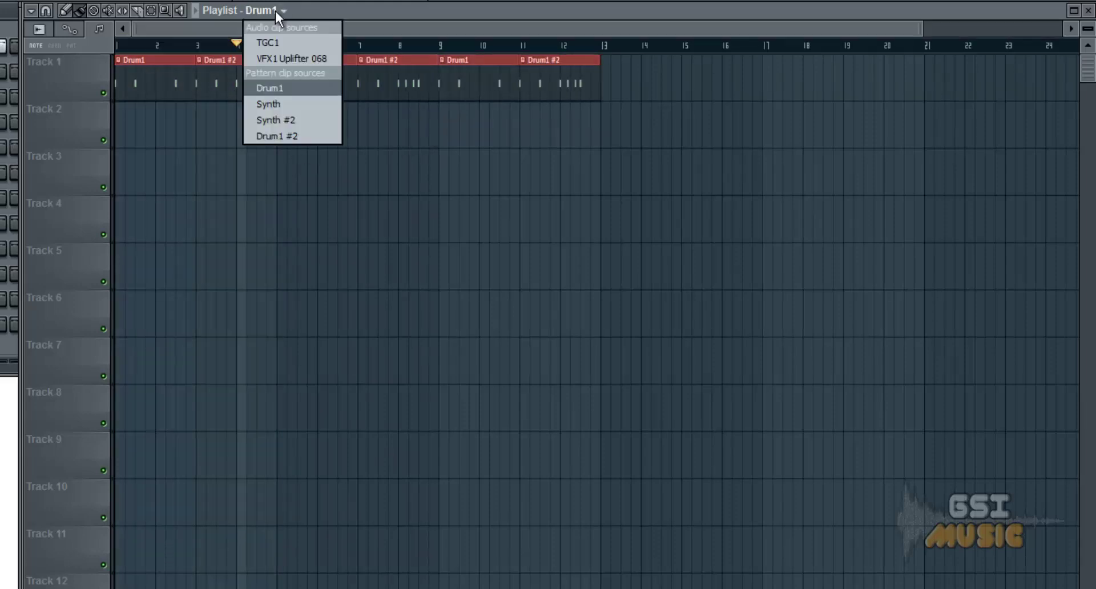
click(269, 103)
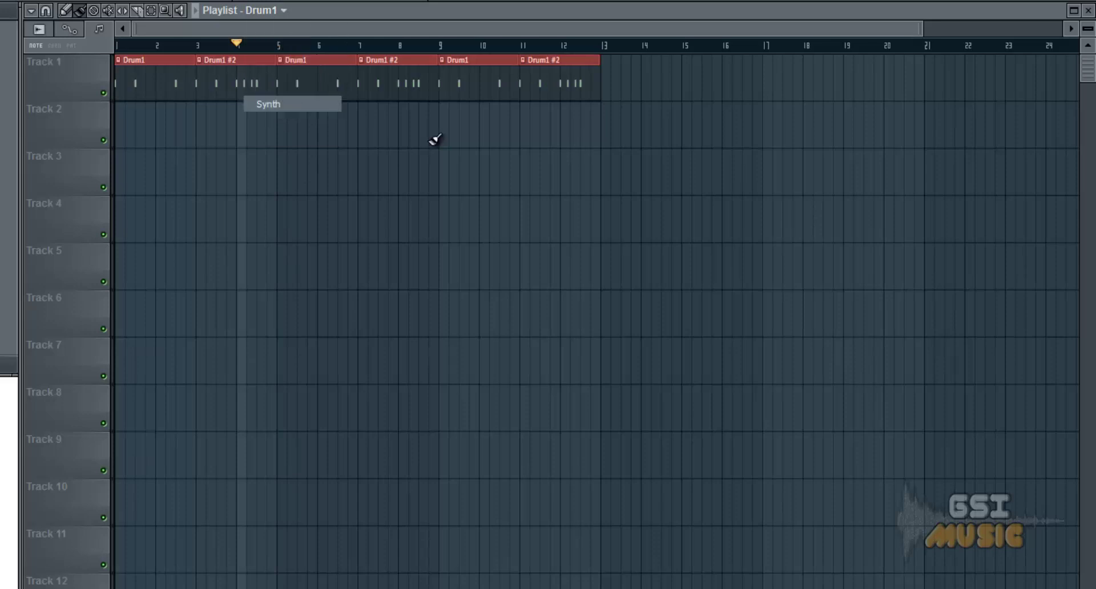
click(283, 135)
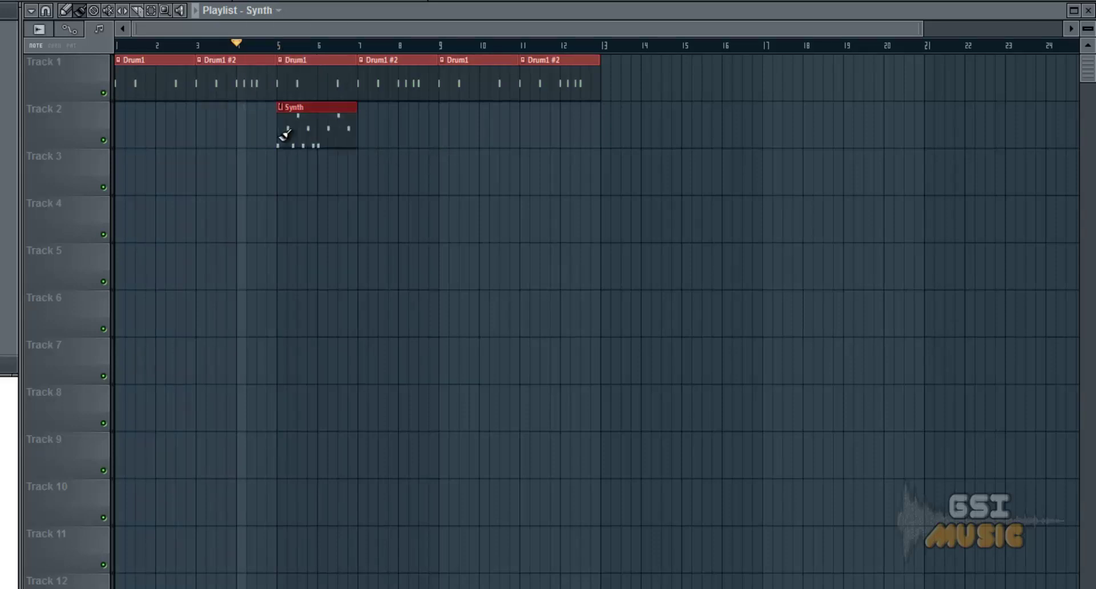
click(369, 121)
click(459, 126)
click(528, 123)
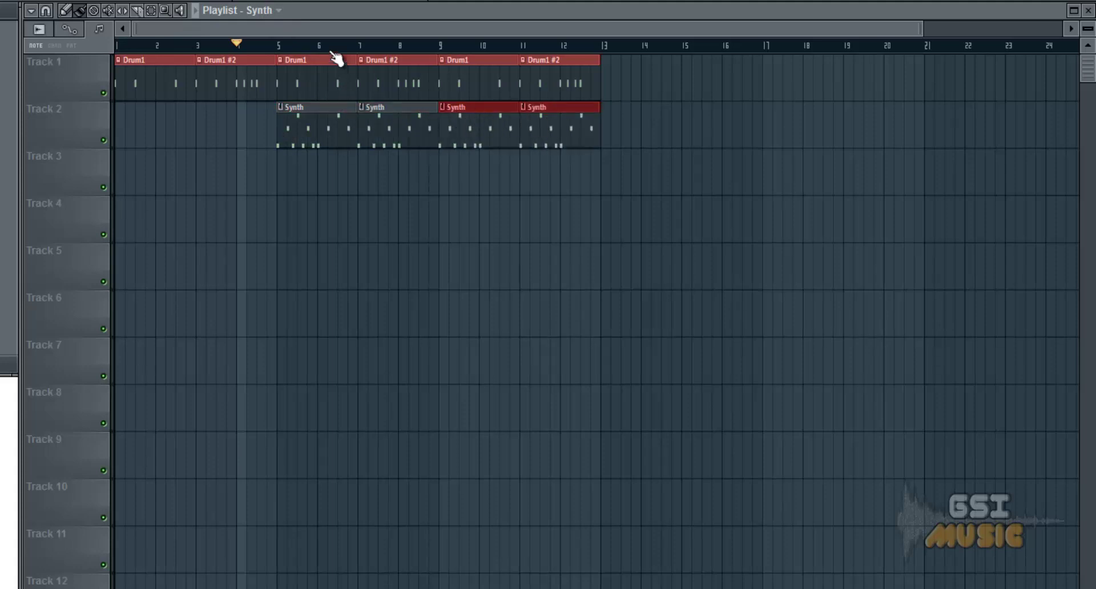
Paint Synth #2 clips on Track 3 at bars 9 and 11.
click(273, 13)
click(291, 114)
click(449, 167)
click(573, 179)
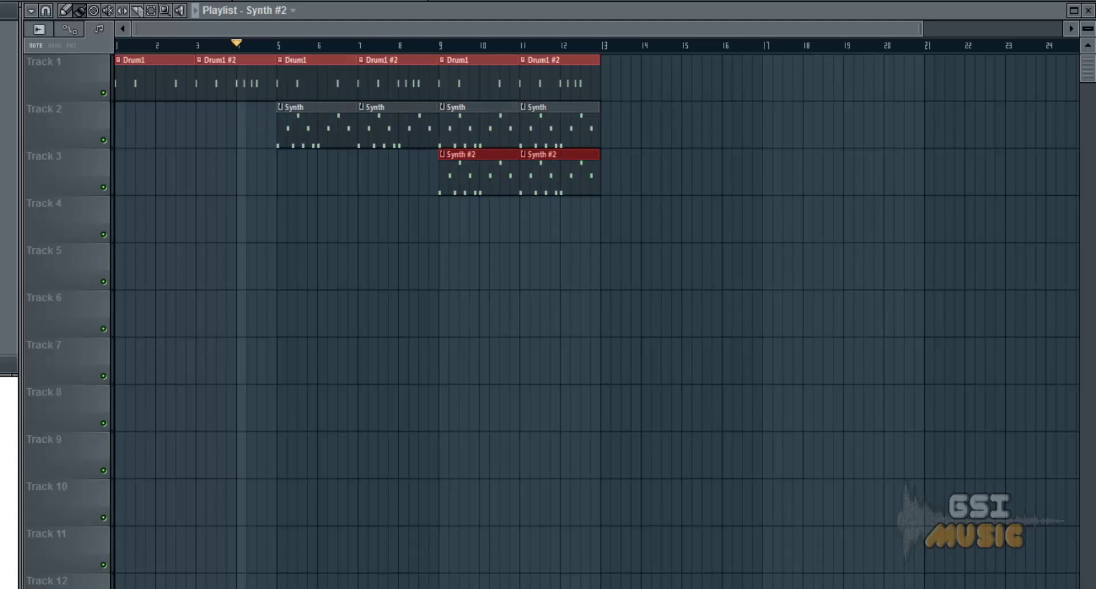
Play the whole arrangement from the beginning with Space, then stop it.
key(space)
key(space)
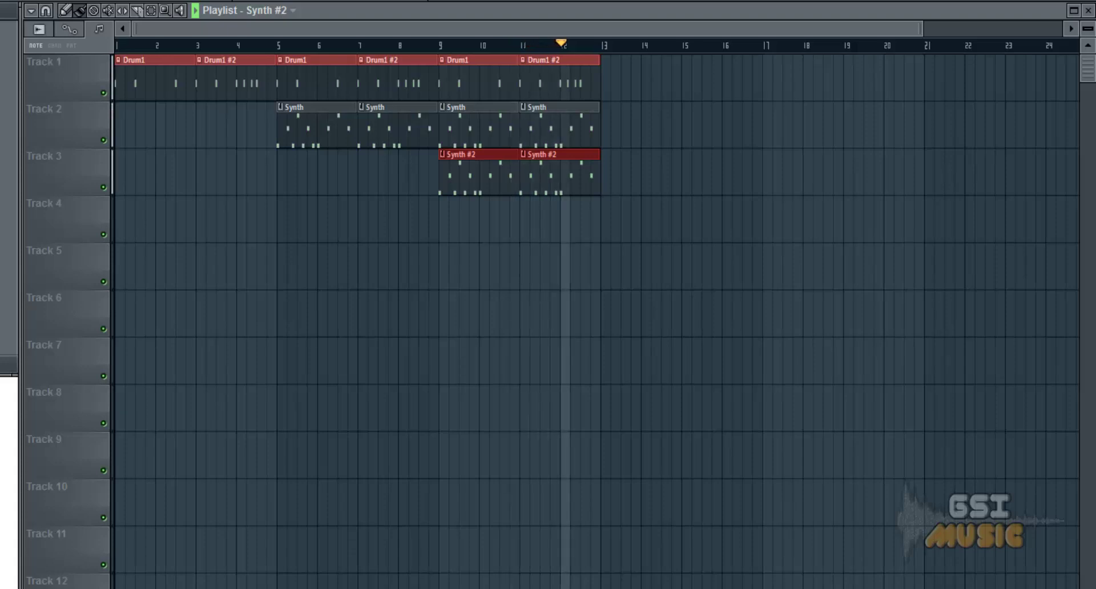
key(space)
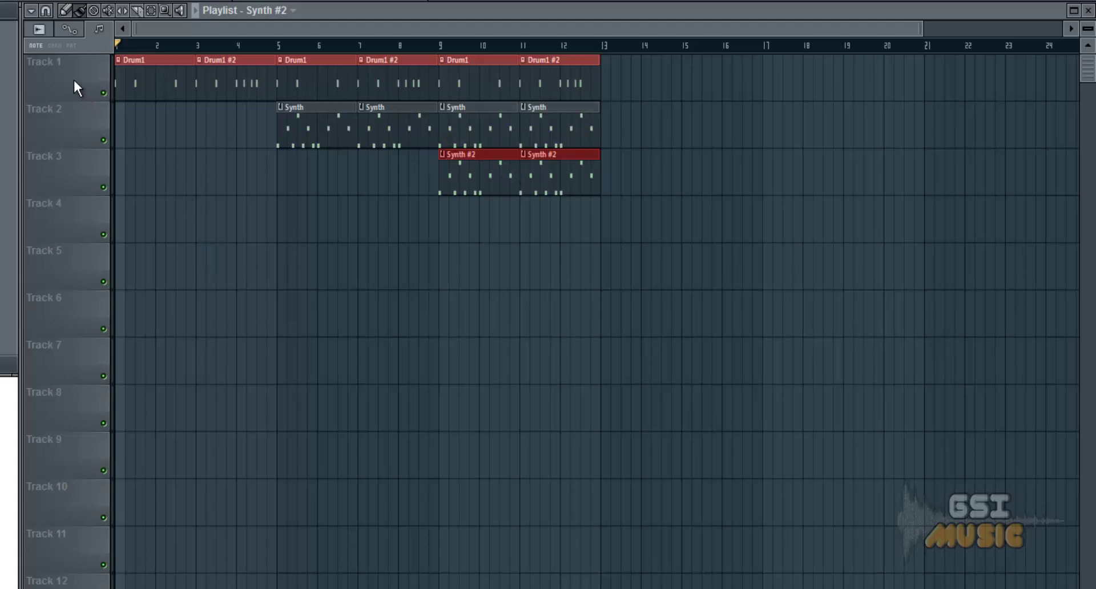
Rename Track 1 to 'Drums' and give it a purple-blue colour.
right_click(45, 72)
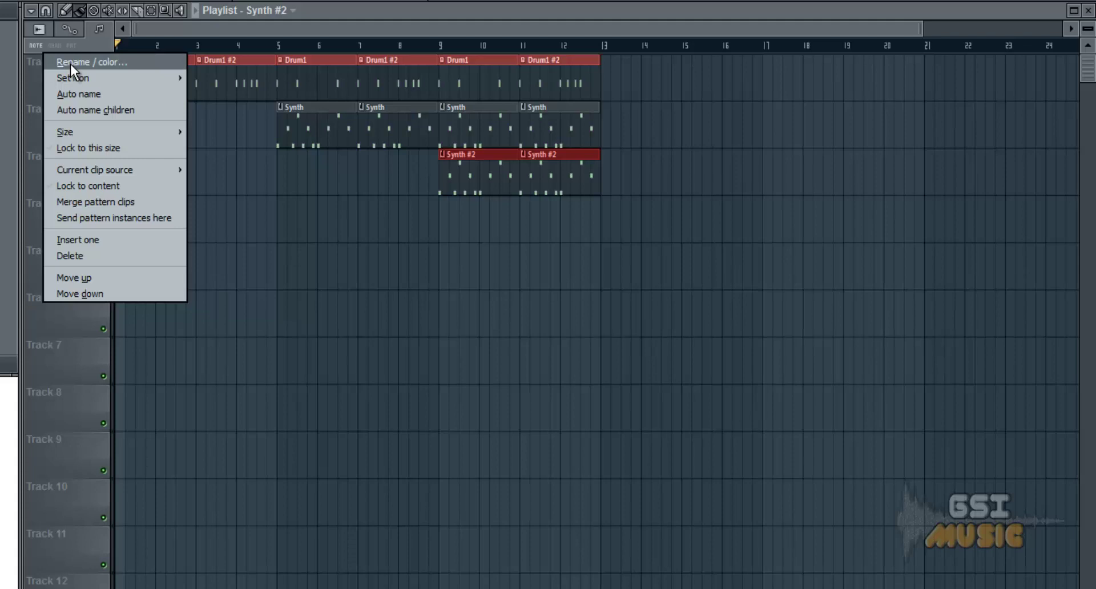
click(71, 63)
text(Drums)
click(342, 396)
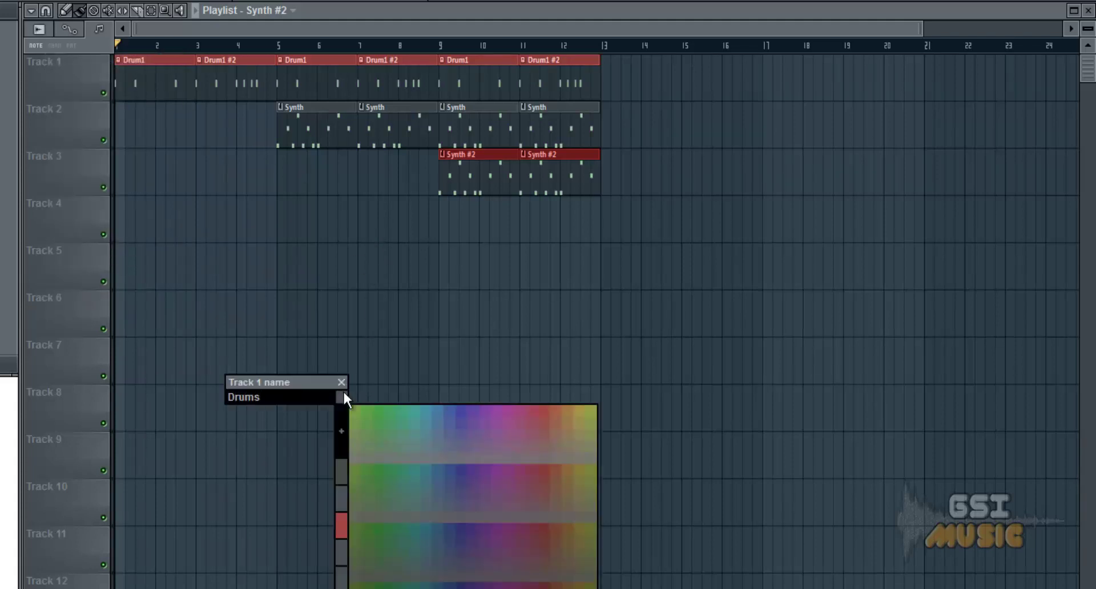
click(460, 412)
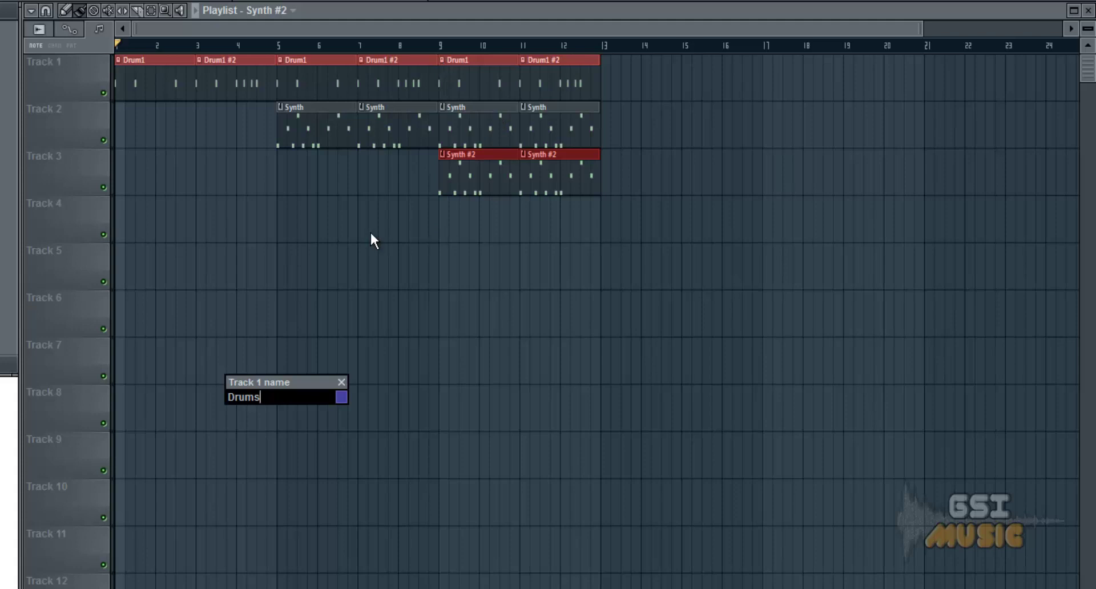
key(Return)
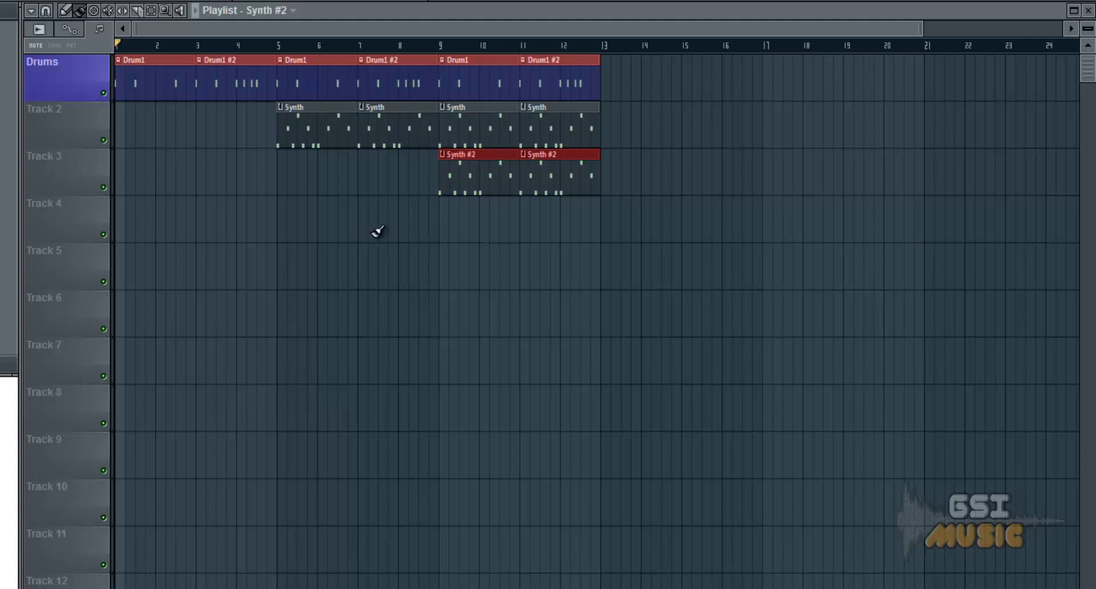
click(624, 85)
right_click(617, 75)
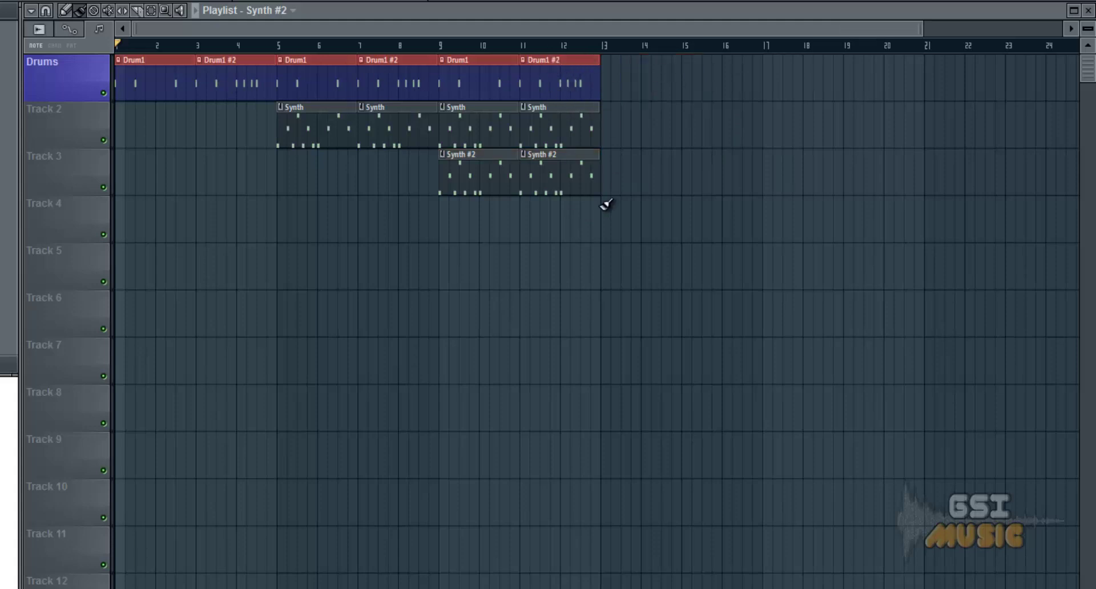
drag(588, 139, 662, 80)
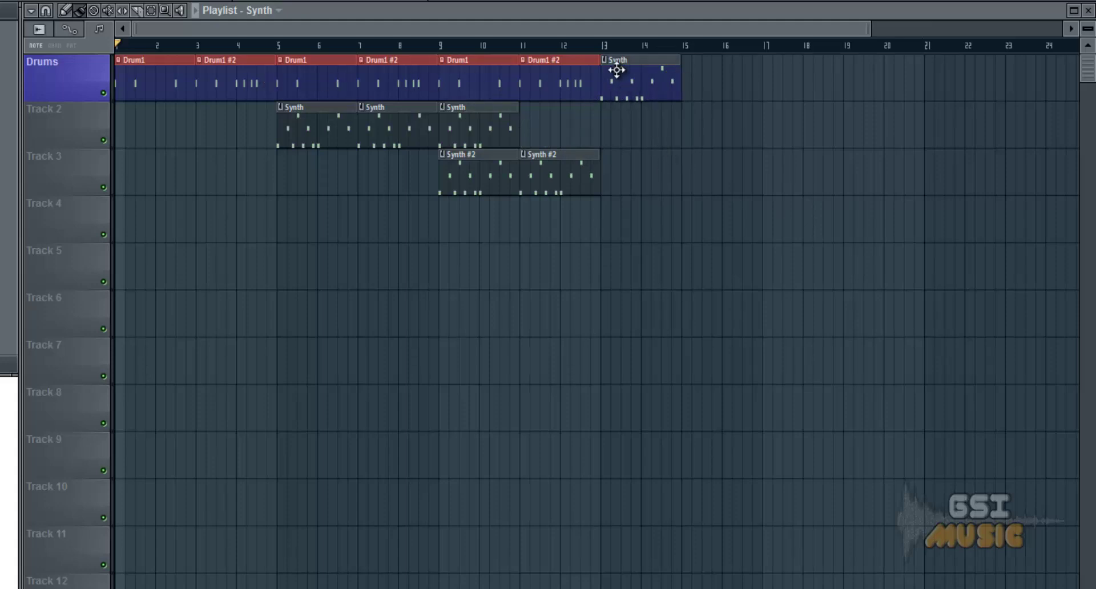
drag(654, 87, 566, 149)
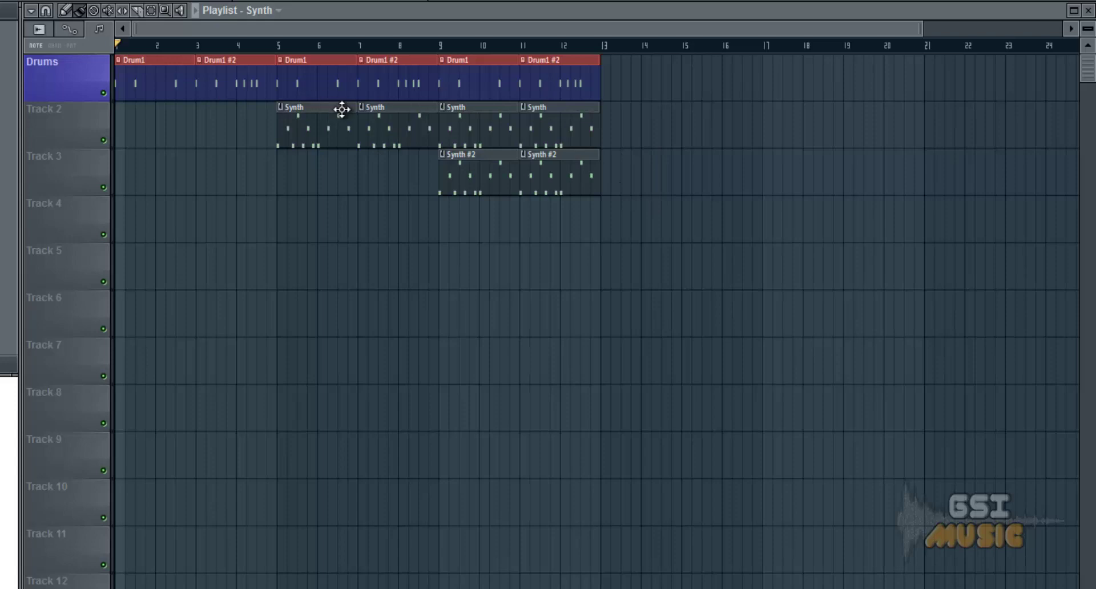
Add a time marker named 'Intro' at bar 1 from the Playlist menu's time marker options.
click(33, 11)
mouse_move(57, 27)
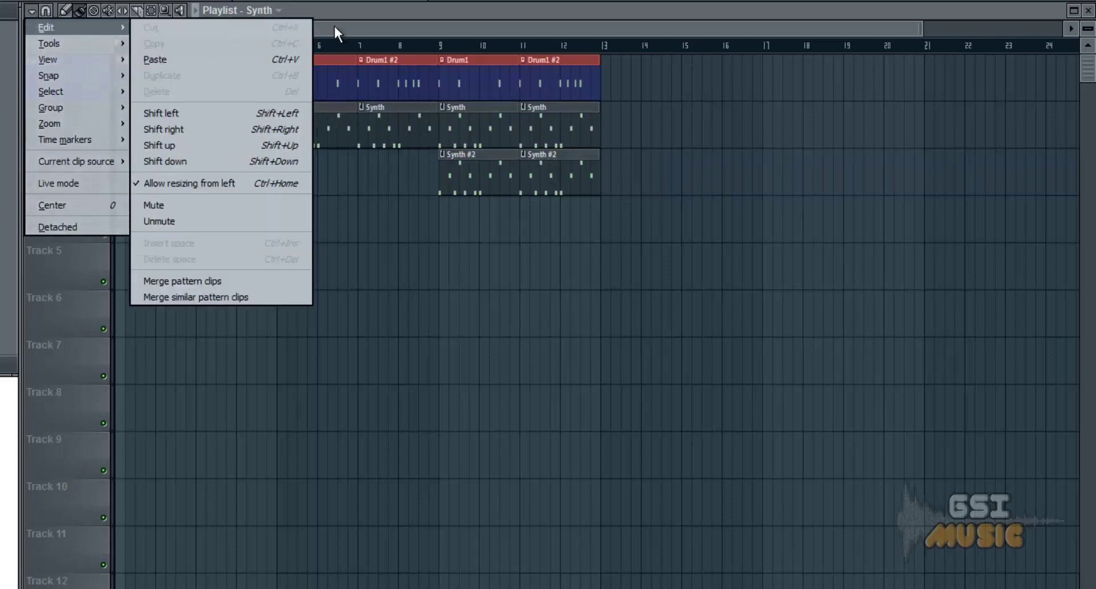
click(406, 33)
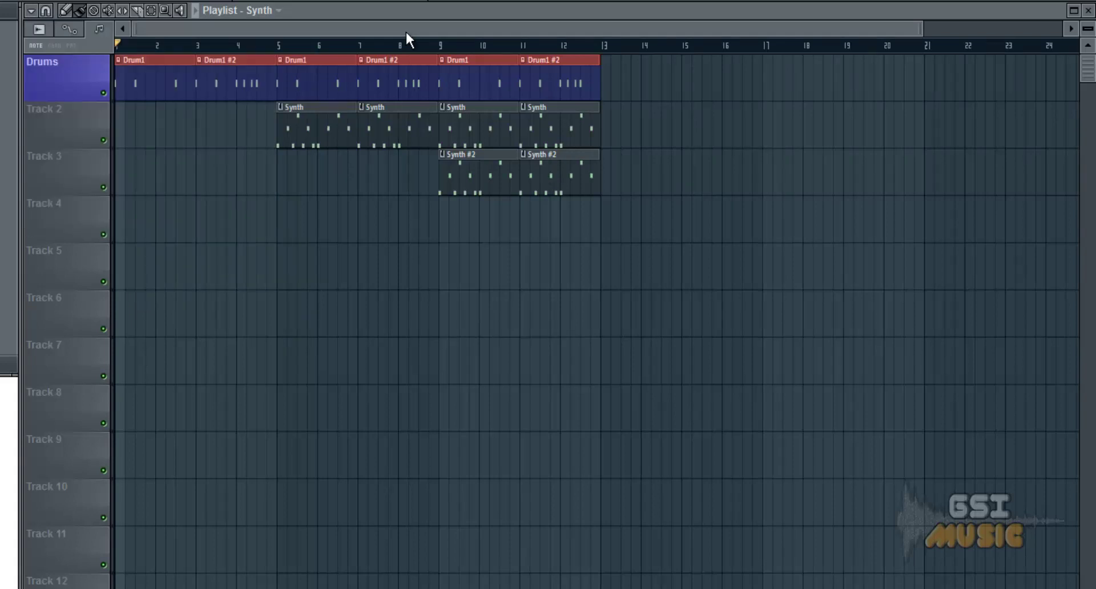
click(28, 12)
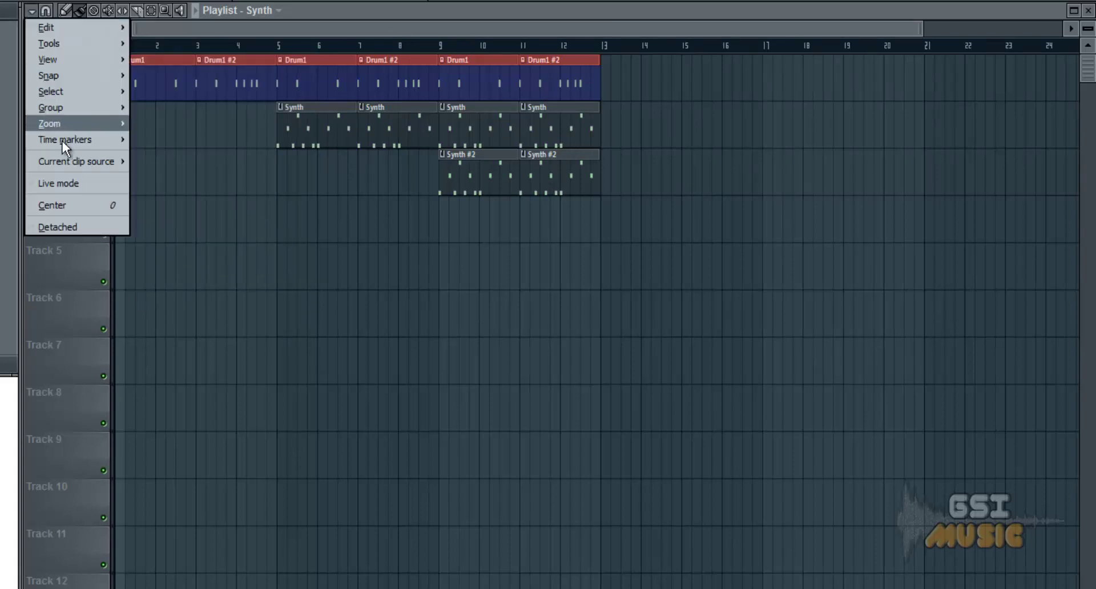
mouse_move(70, 138)
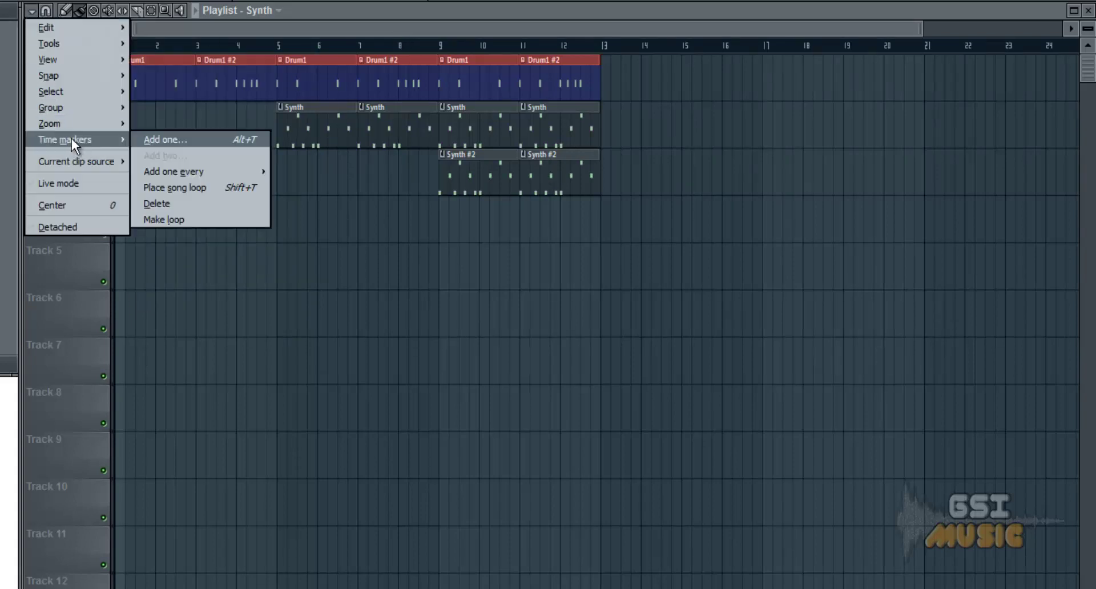
click(217, 139)
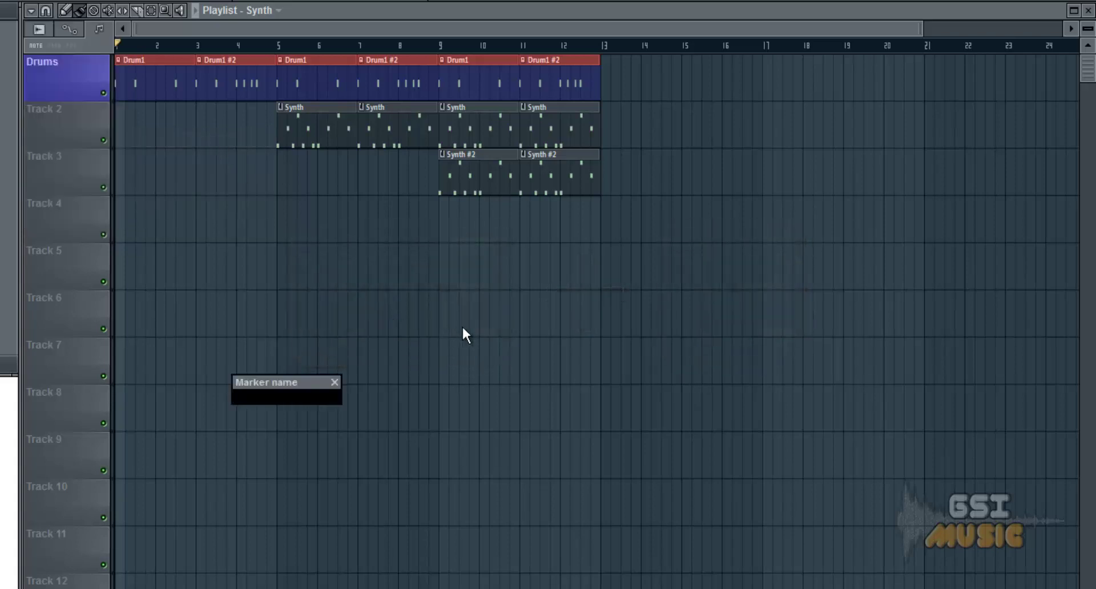
text(Intro)
key(Return)
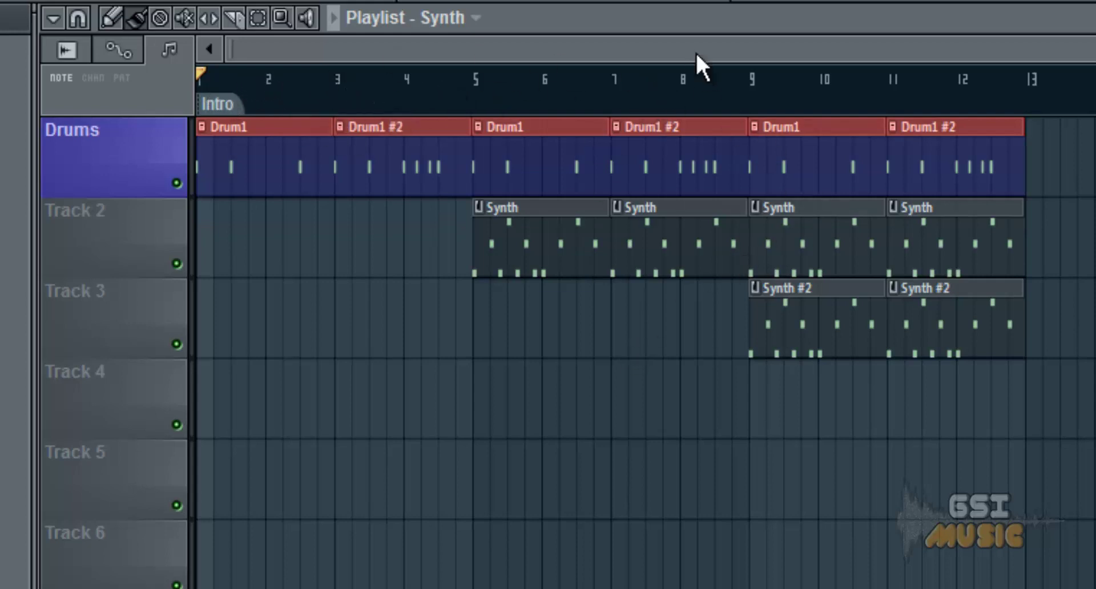
Add a 'Drop' marker at bar 9 from the marker lane's right-click menu.
right_click(743, 102)
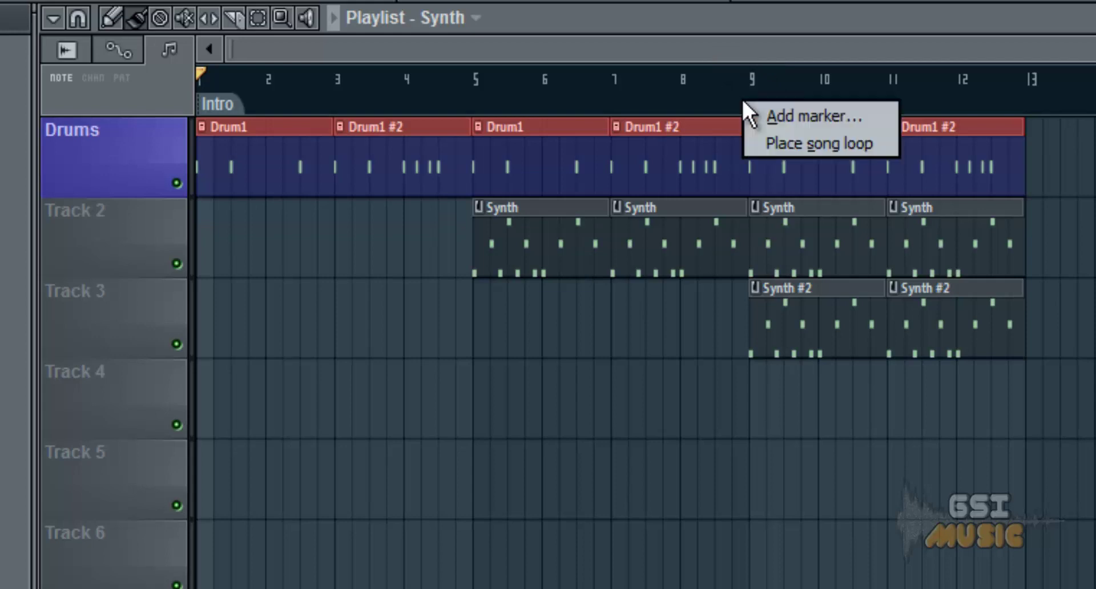
click(786, 116)
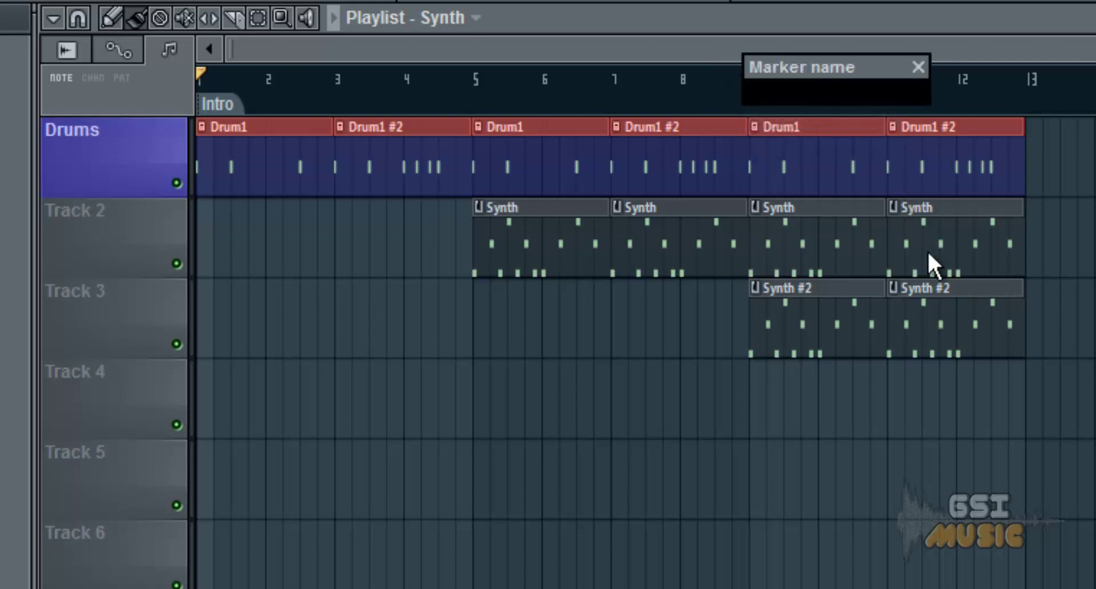
text(Drop)
key(Return)
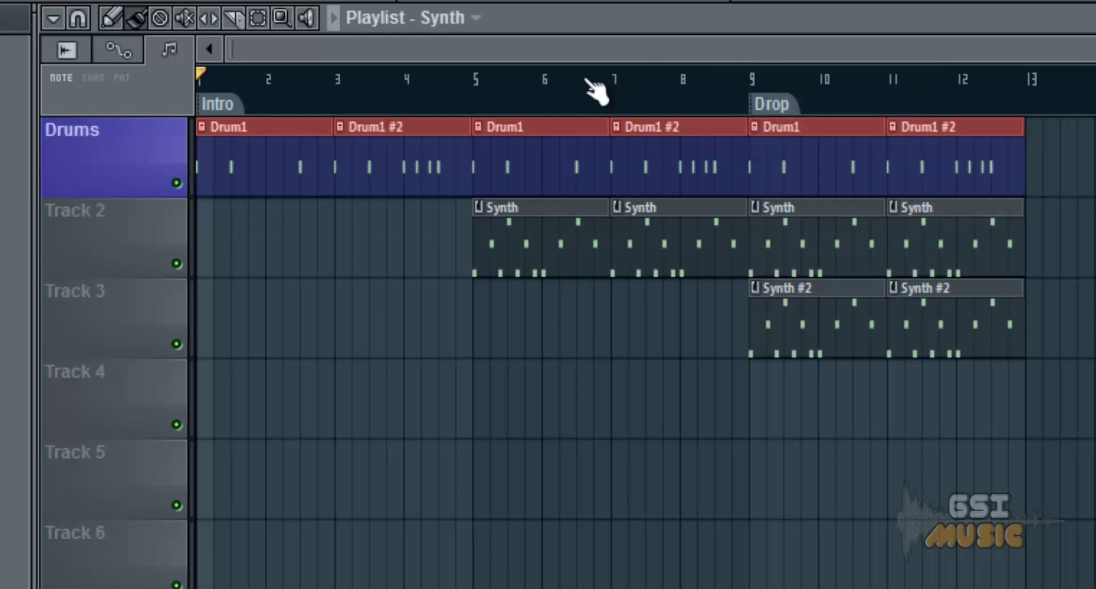
scroll(807, 111, down, 1)
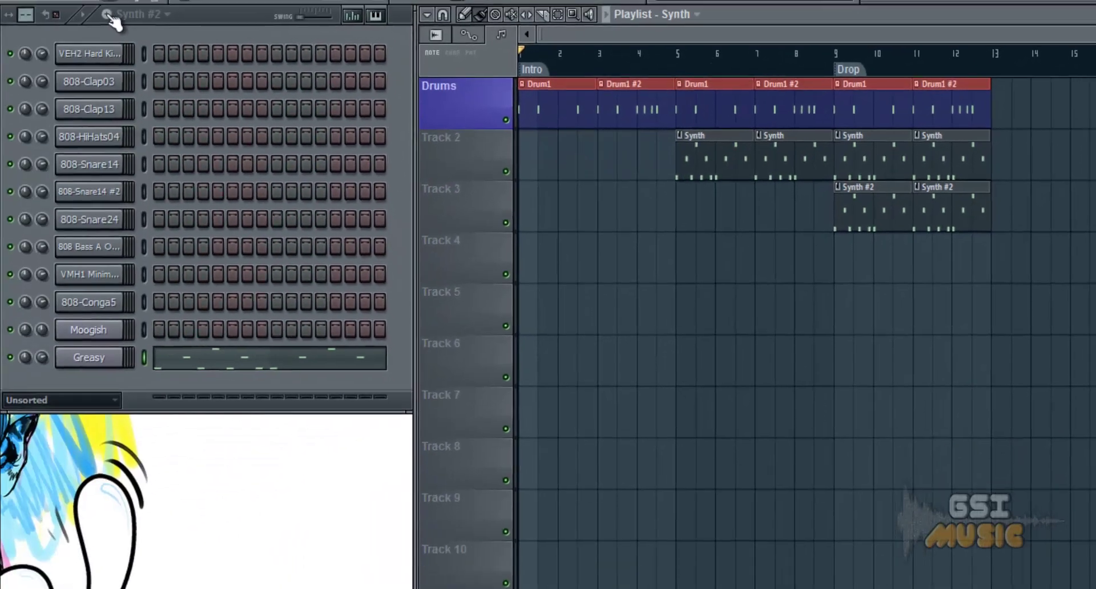
Name the pattern 'Hi-Hats', turn on all 808-HiHats04 steps, and place it at bar 7 of Track 5.
key(F4)
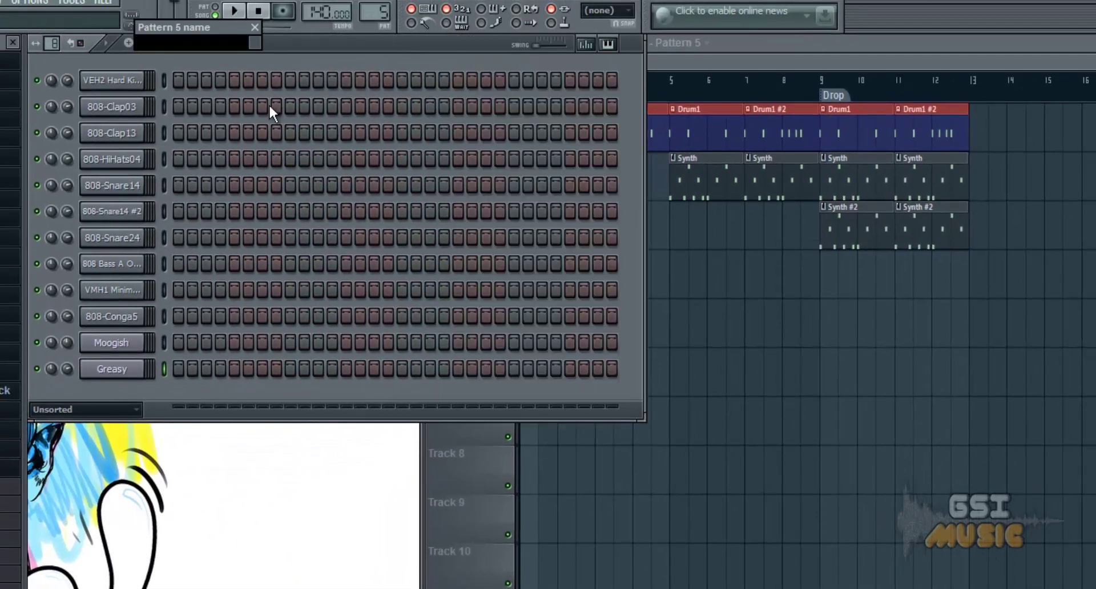
text(Hi-Hats)
key(Return)
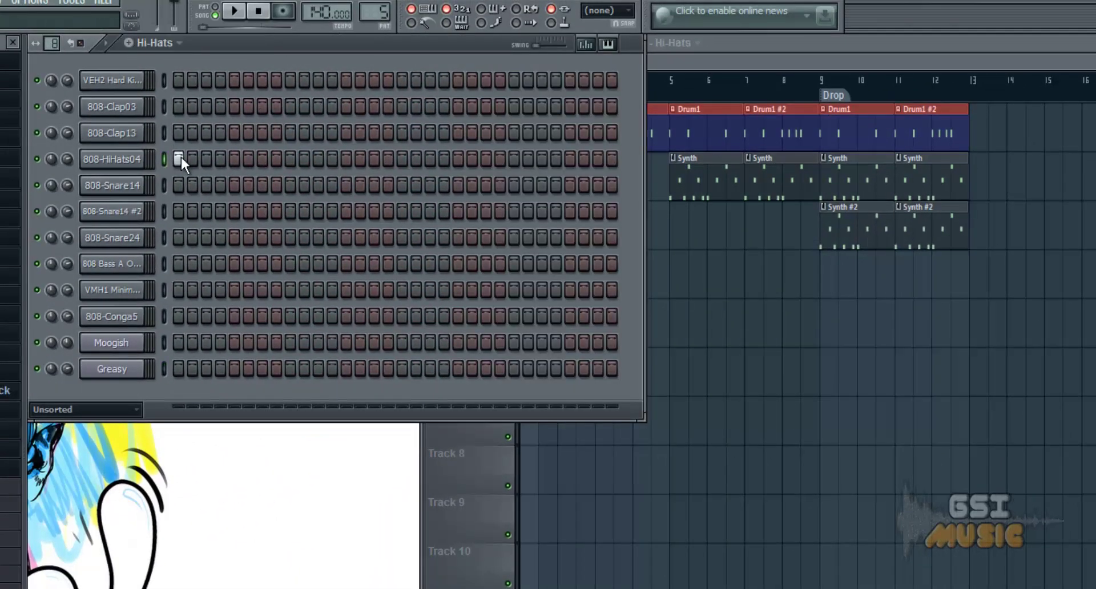
drag(189, 159, 676, 160)
click(234, 11)
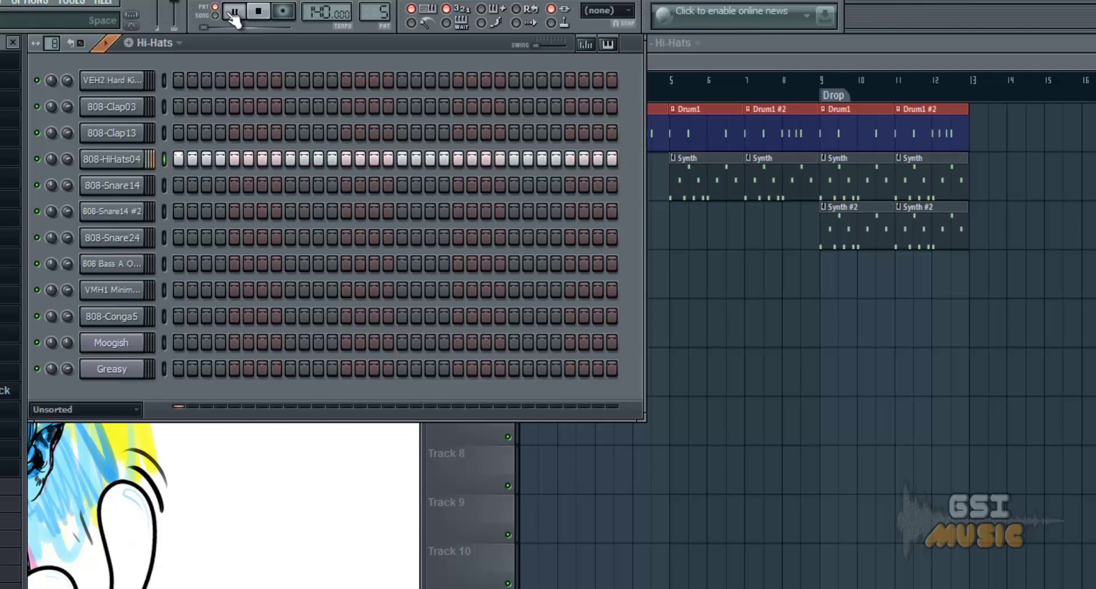
click(757, 305)
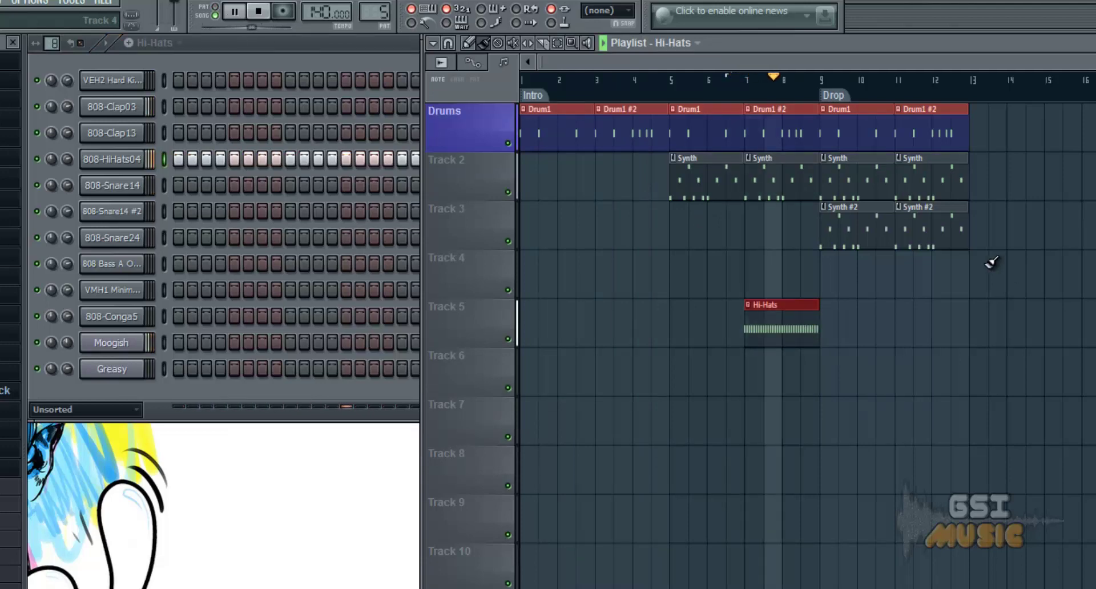
Paint another Hi-Hats clip at bar 11 of Track 5, then stop playback with Space.
click(908, 326)
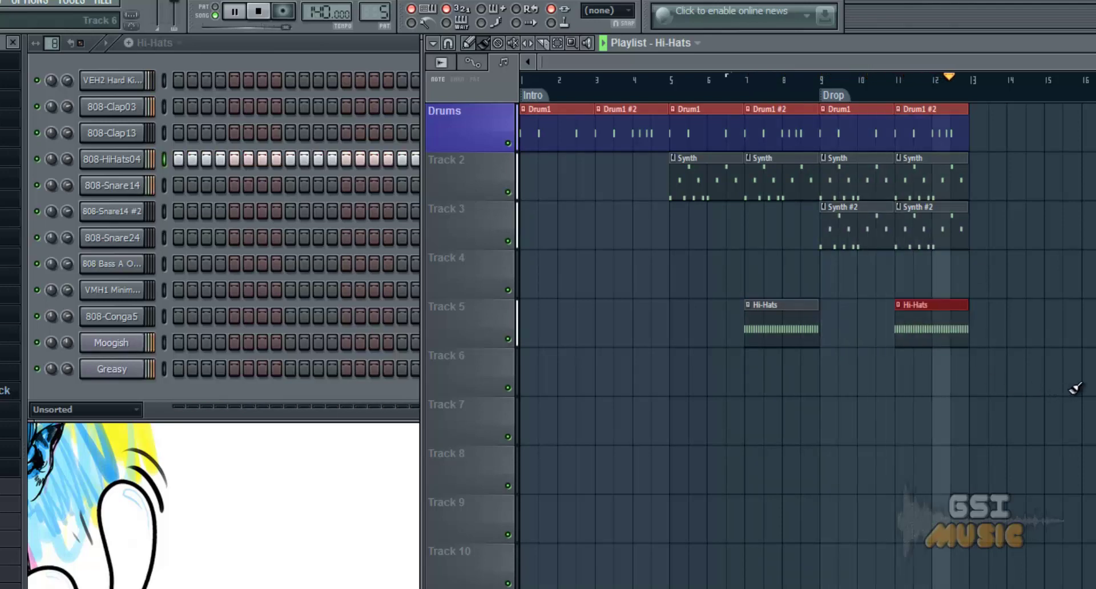
key(space)
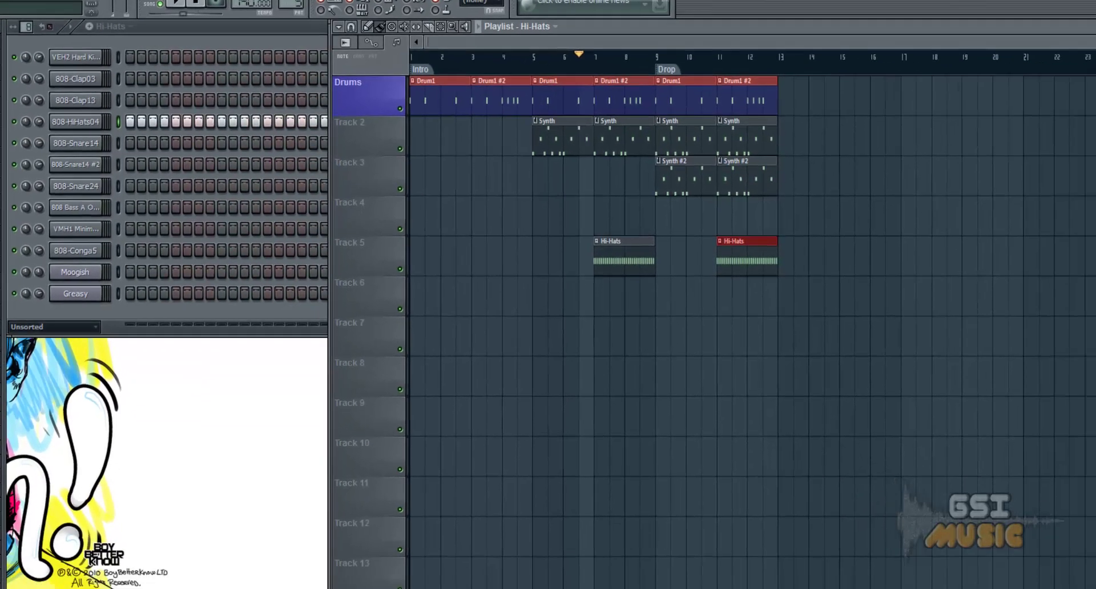
scroll(826, 87, up, 3)
scroll(576, 50, down, 4)
scroll(989, 38, up, 2)
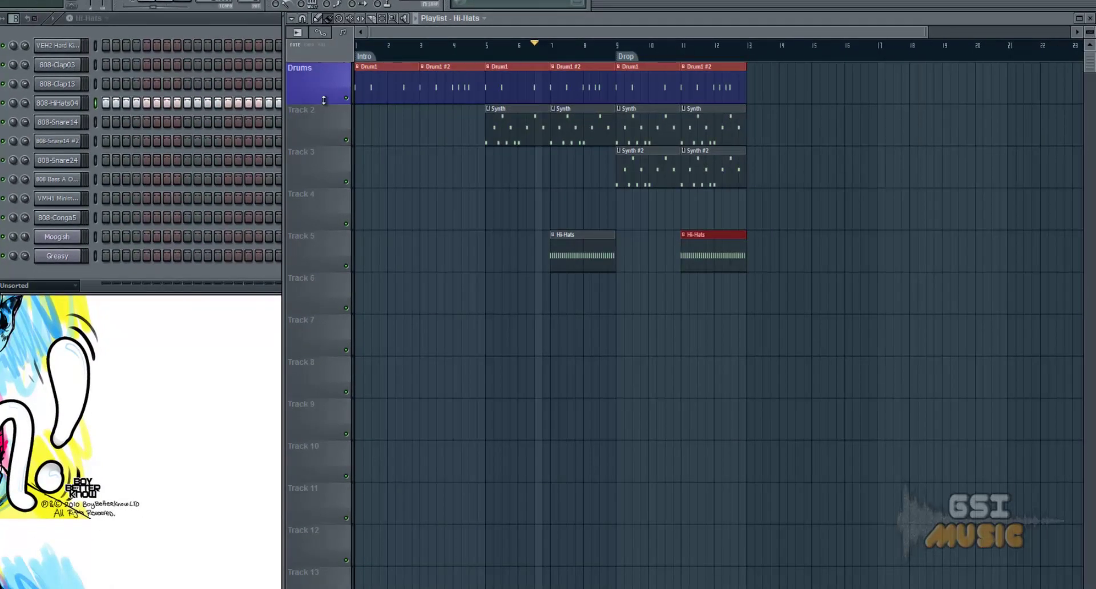
drag(323, 99, 298, 306)
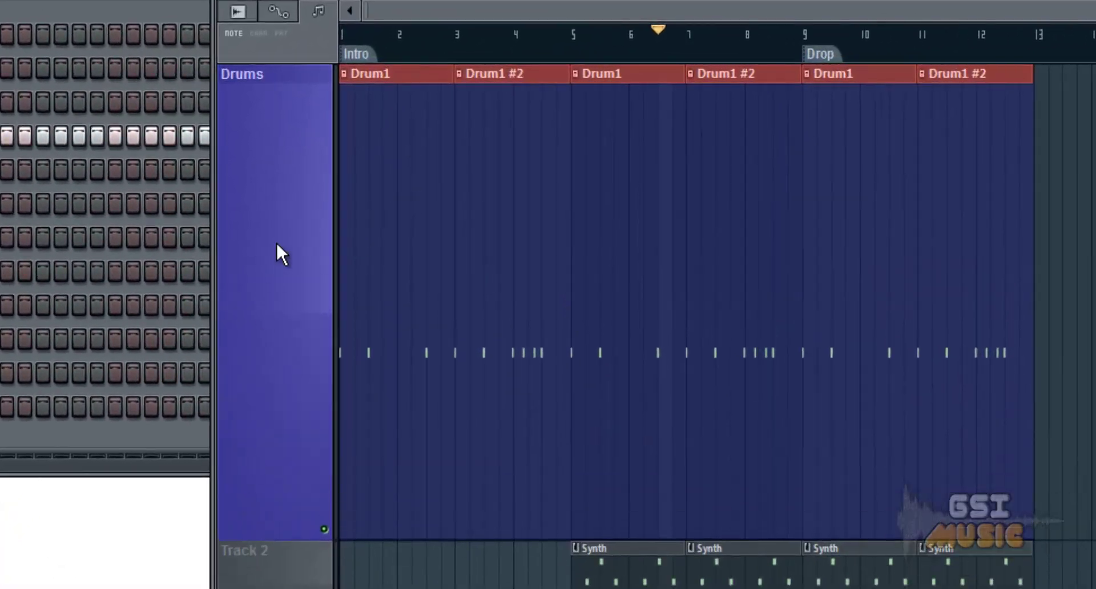
right_click(277, 245)
mouse_move(414, 167)
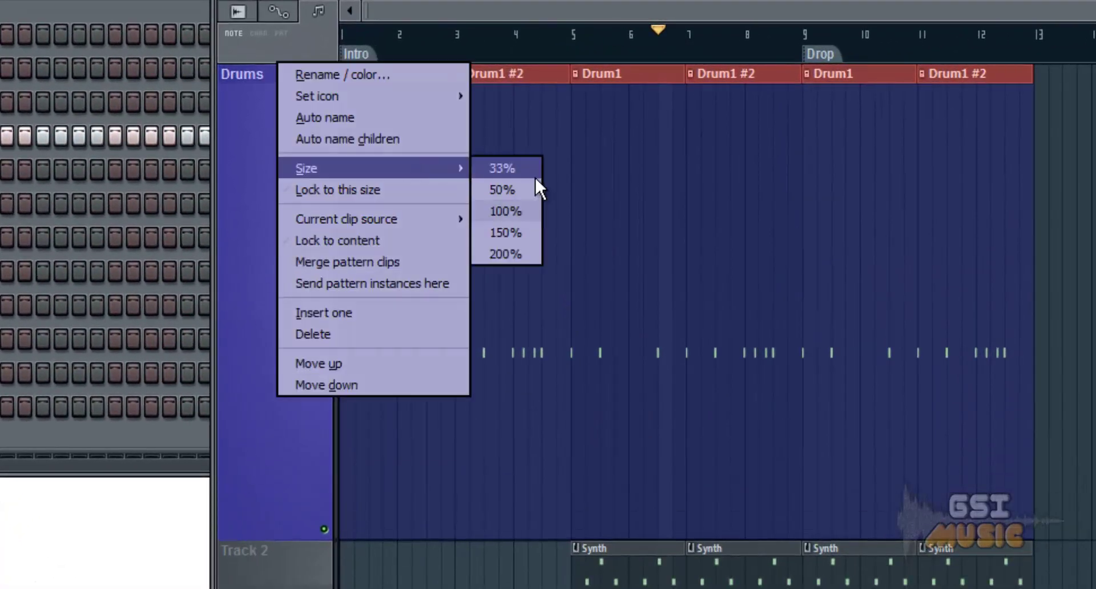
click(540, 210)
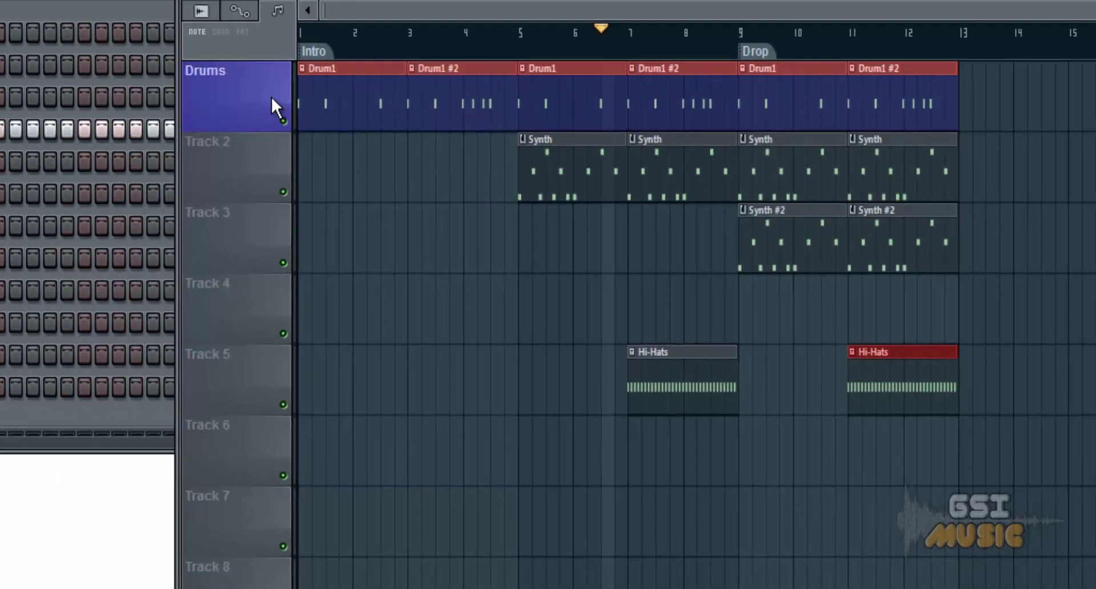